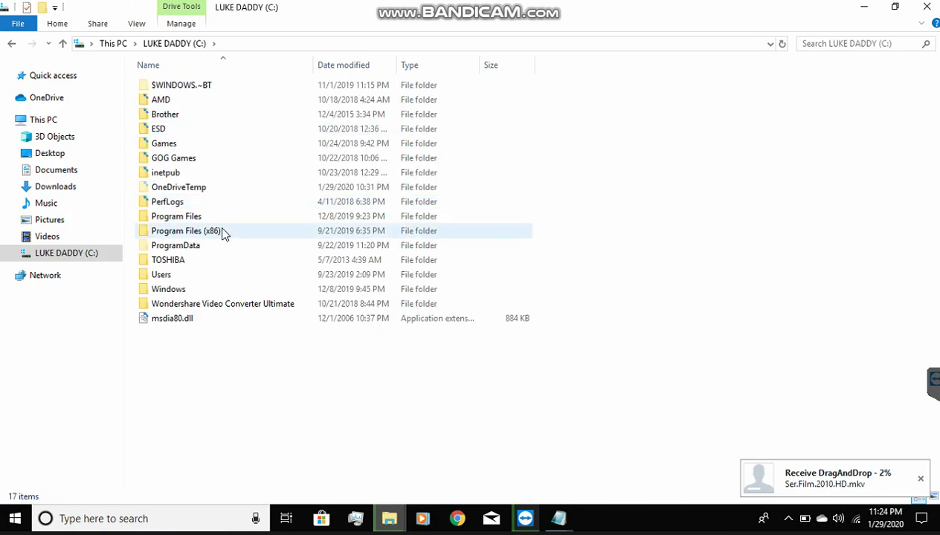
# - Open the Temp folder inside the Windows folder on the C: drive
pyautogui.click(175, 292)
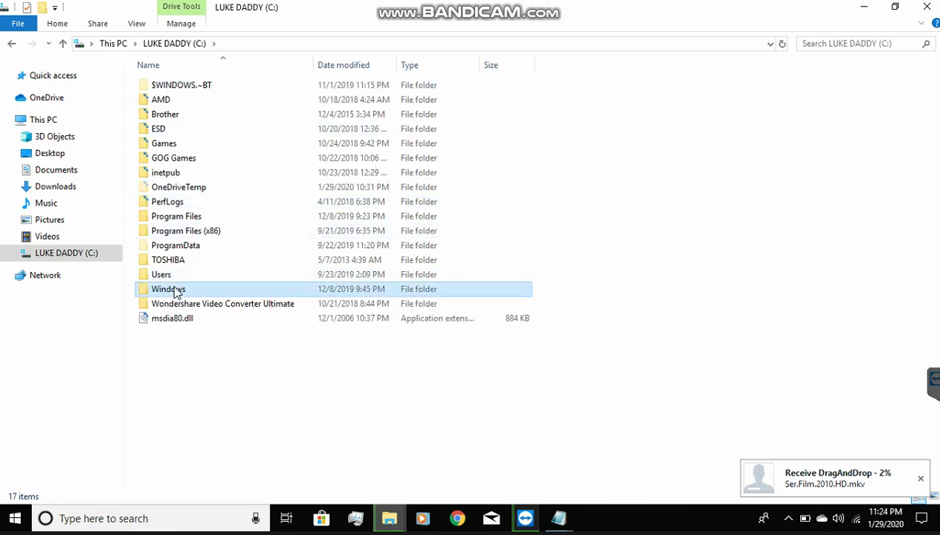
pyautogui.doubleClick(176, 292)
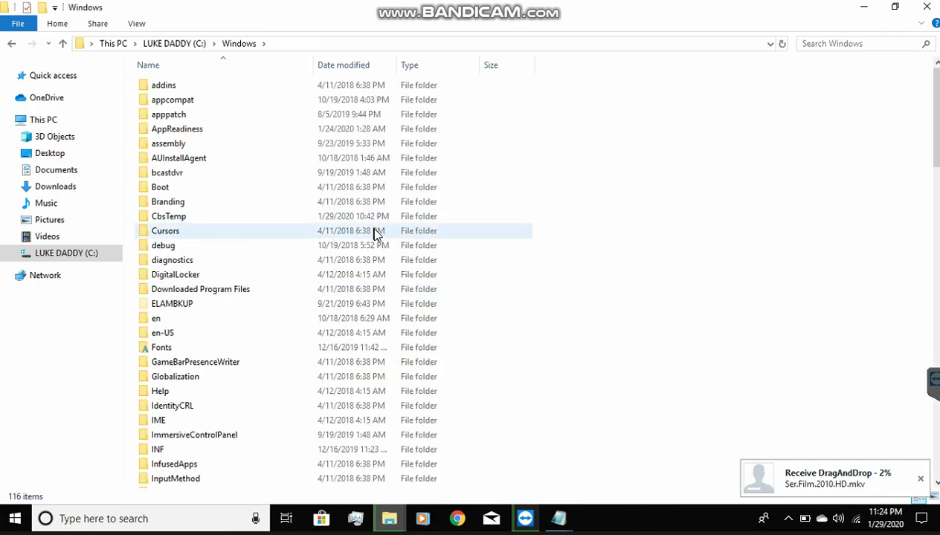
pyautogui.scroll(-5, 223, 336)
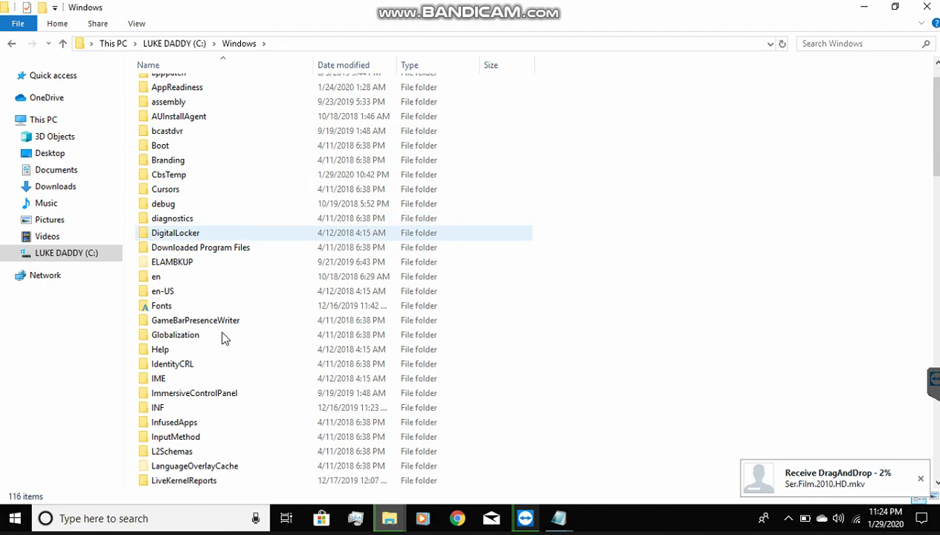
pyautogui.scroll(-6, 223, 338)
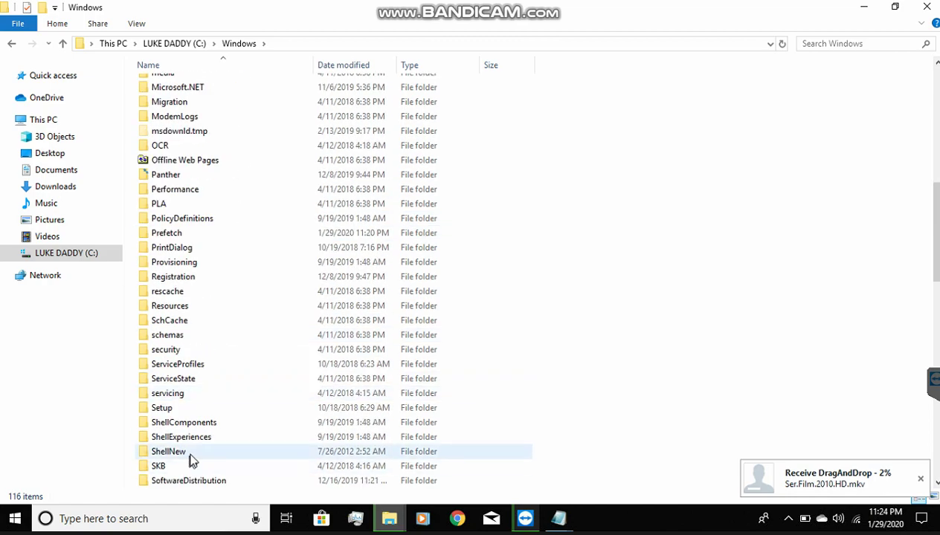
pyautogui.scroll(-4, 200, 411)
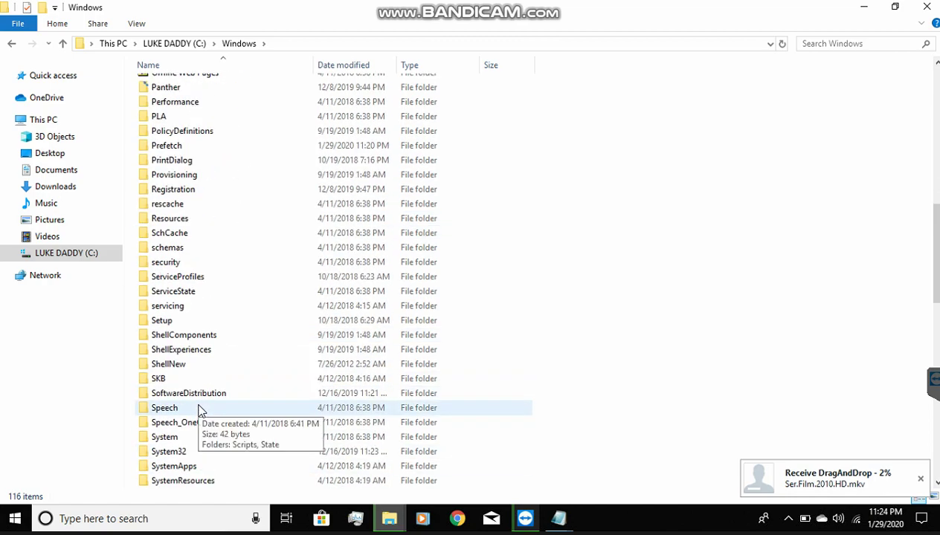
pyautogui.scroll(-2, 199, 411)
pyautogui.click(188, 368)
pyautogui.doubleClick(187, 367)
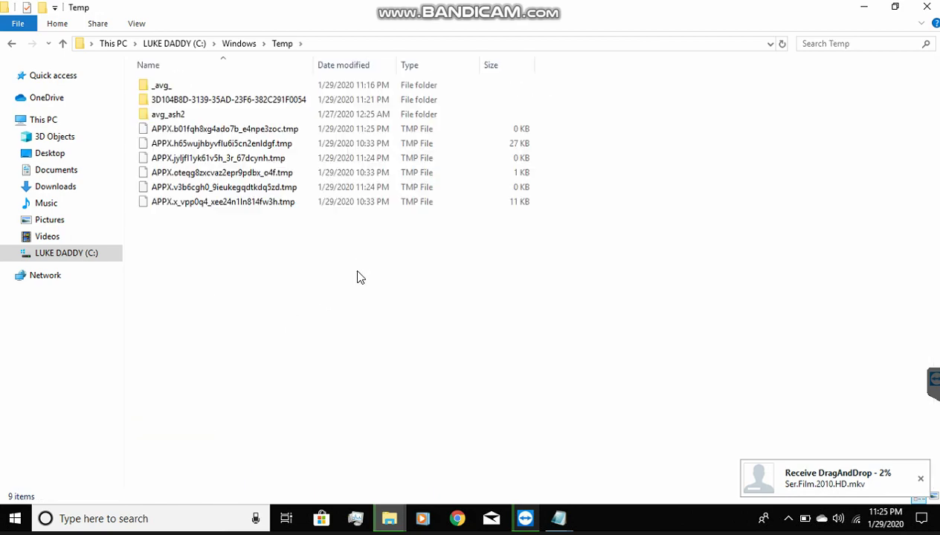
# - Try to pack all the items in the Temp folder into a compressed (zipped) folder
pyautogui.moveTo(345, 290); pyautogui.dragTo(173, 84)
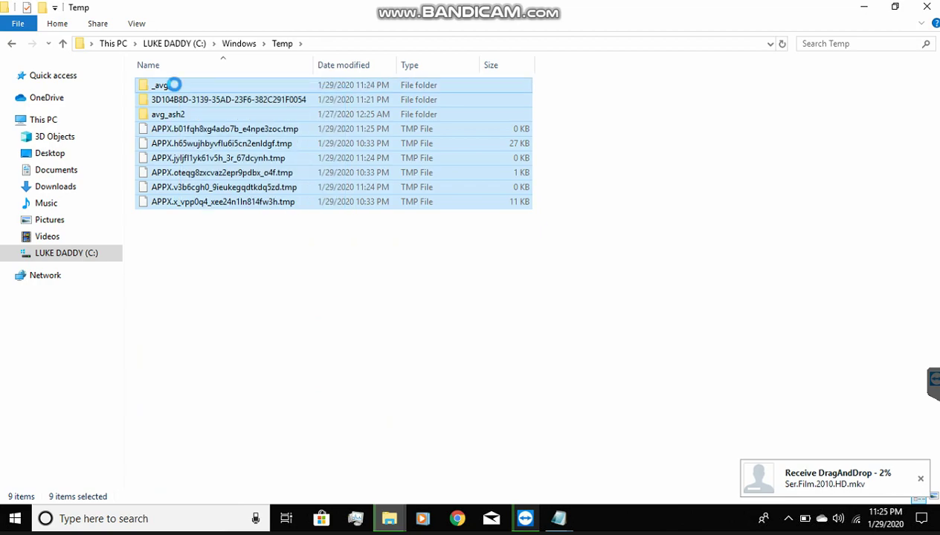
pyautogui.rightClick(173, 85)
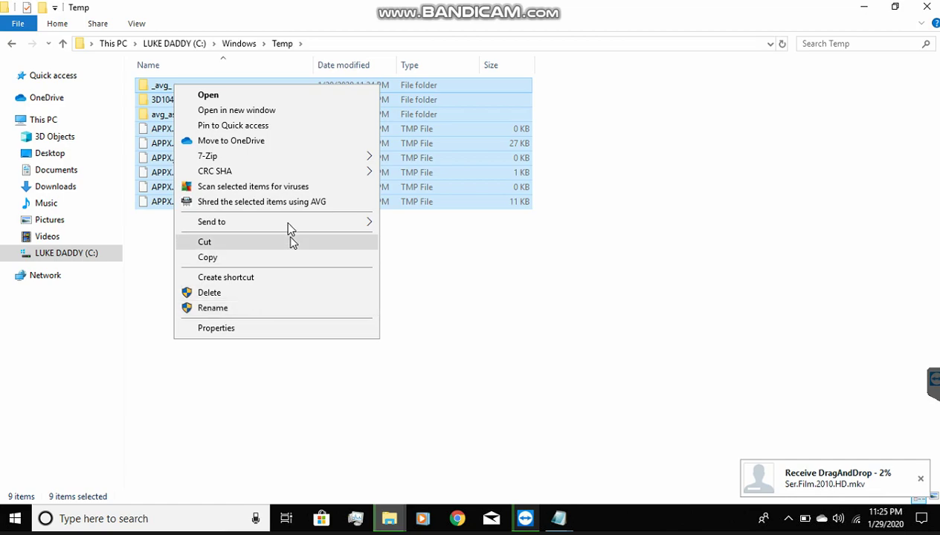
pyautogui.moveTo(289, 224)
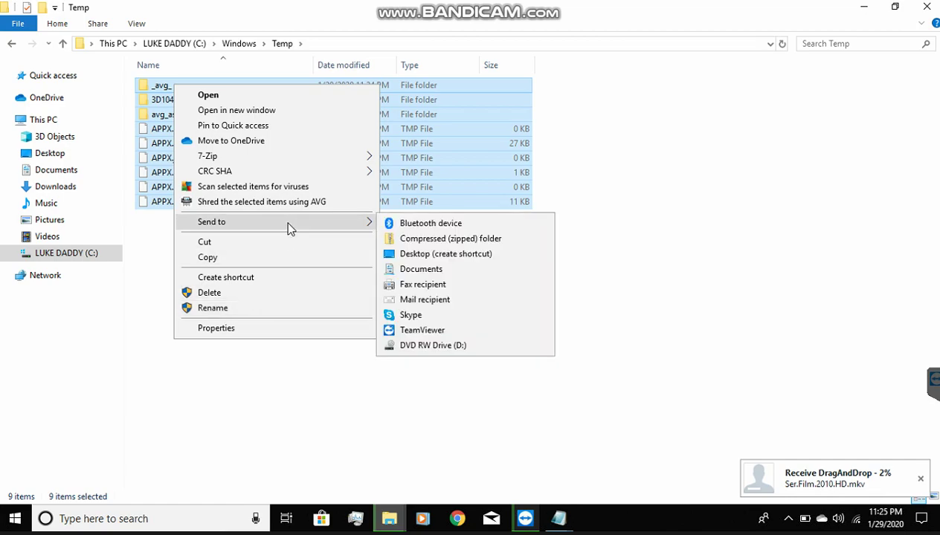
pyautogui.click(455, 241)
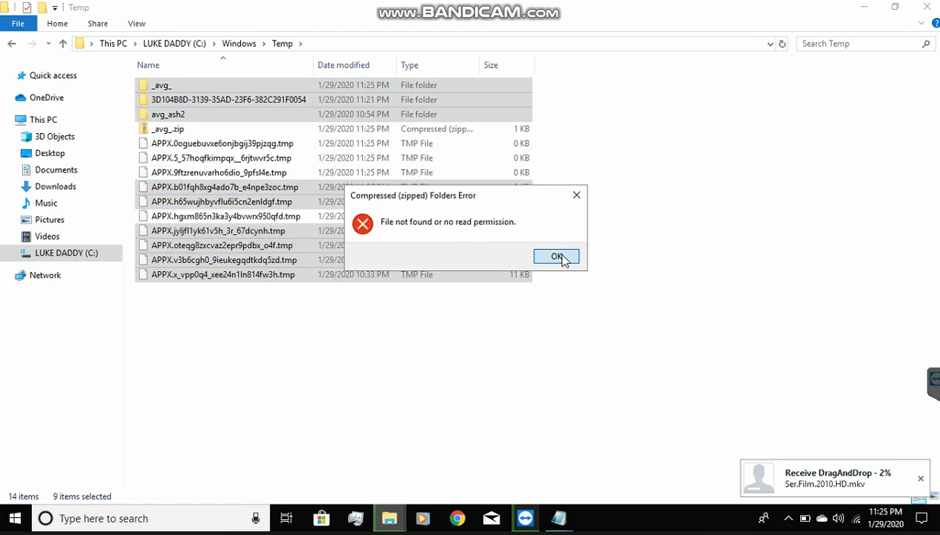
pyautogui.click(557, 257)
# - Delete all the files and folders in the Temp folder
pyautogui.moveTo(206, 116); pyautogui.dragTo(191, 90)
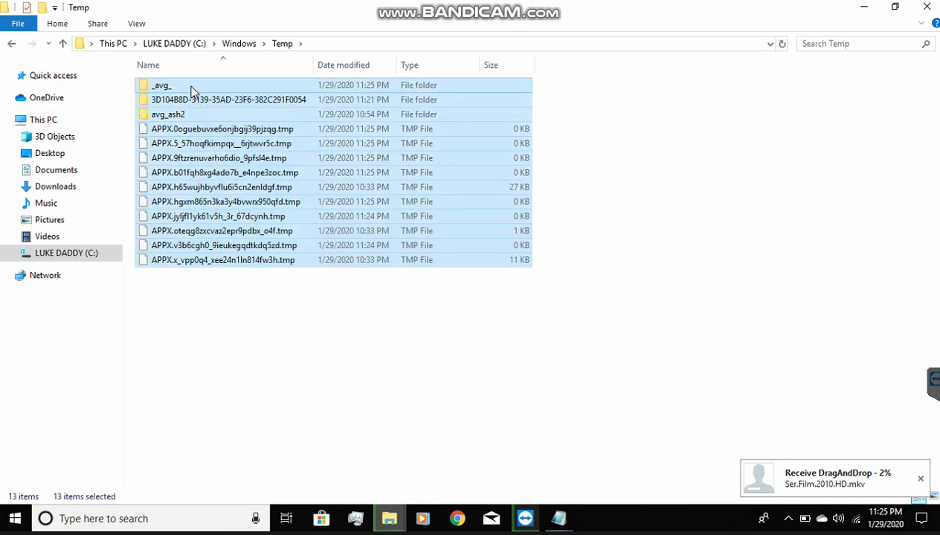
pyautogui.rightClick(191, 90)
pyautogui.click(231, 298)
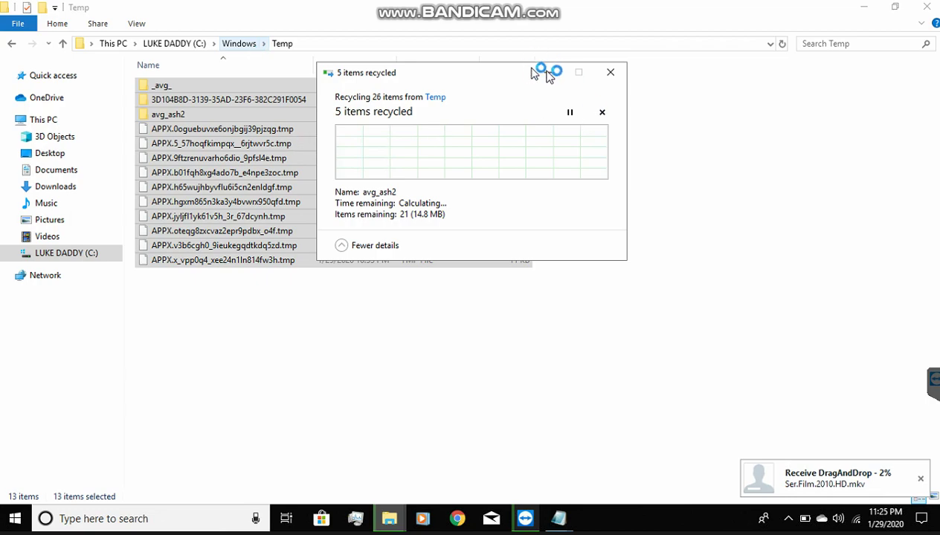
# - Clear the Read-only attribute of the C:\Windows\Temp folder, applying the change to its subfolders and files
pyautogui.hotkey('alt', 'Up')
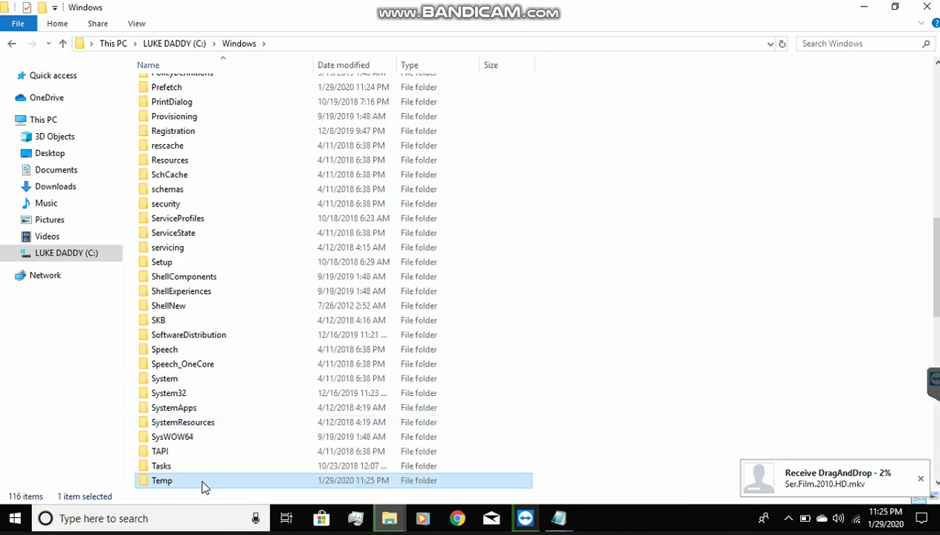
pyautogui.rightClick(202, 481)
pyautogui.click(229, 472)
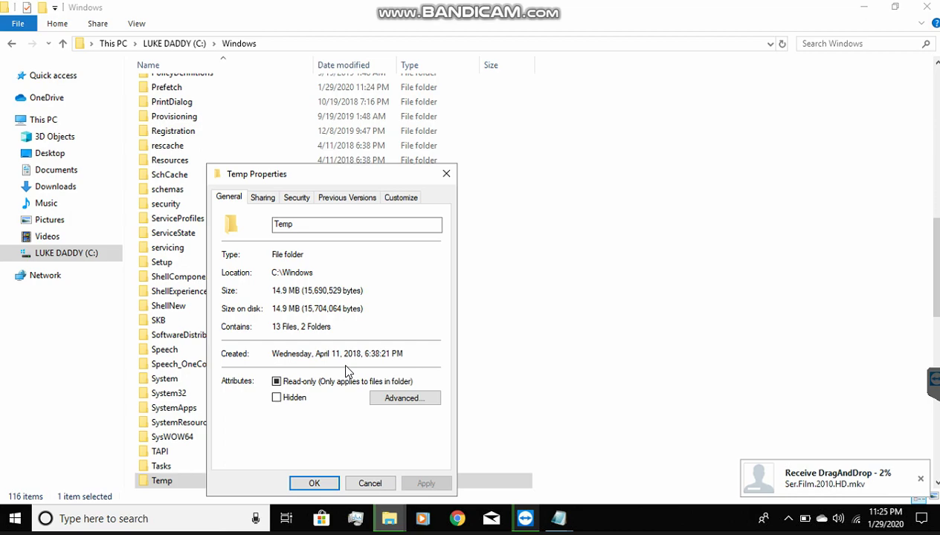
pyautogui.click(278, 382)
pyautogui.click(425, 484)
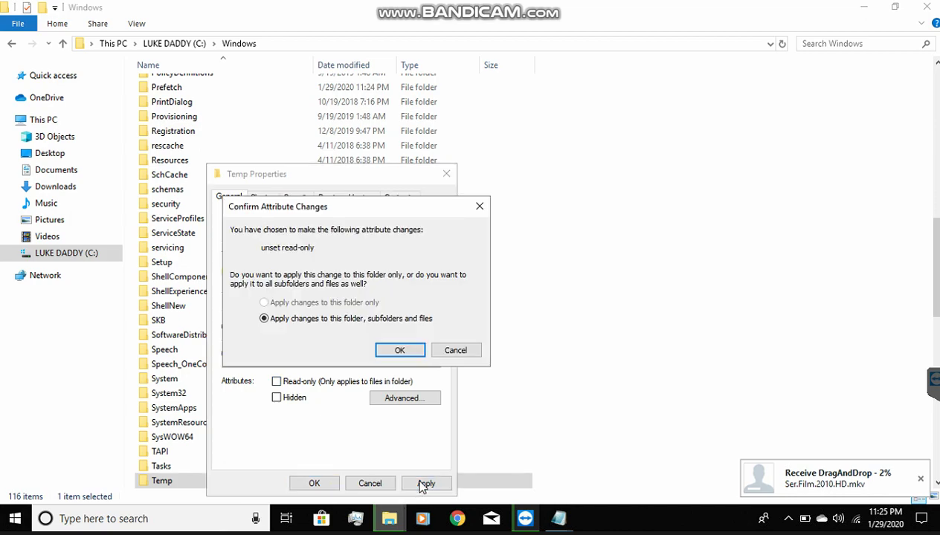
pyautogui.click(386, 346)
# - Enable archiving and content compression for Temp, its subfolders and files, ignoring all errors on files in use
pyautogui.click(425, 397)
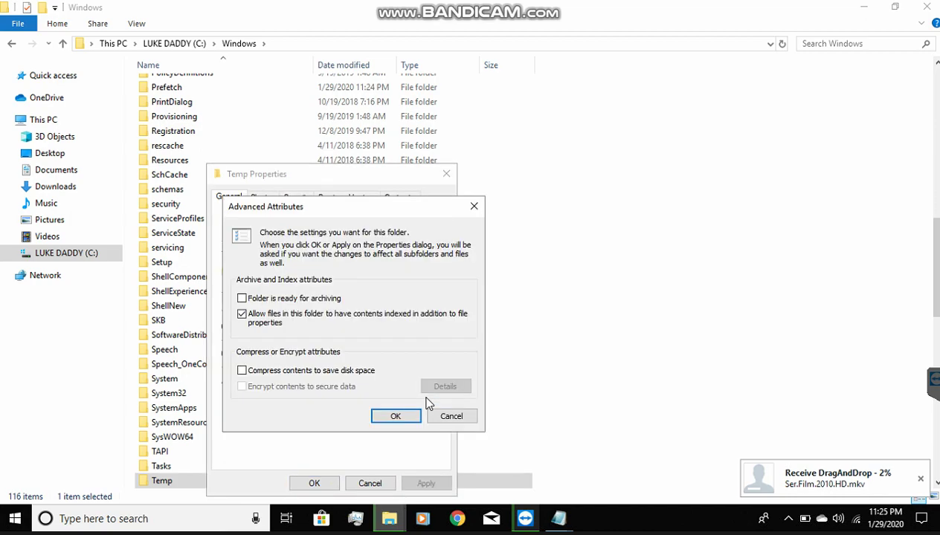
pyautogui.click(295, 372)
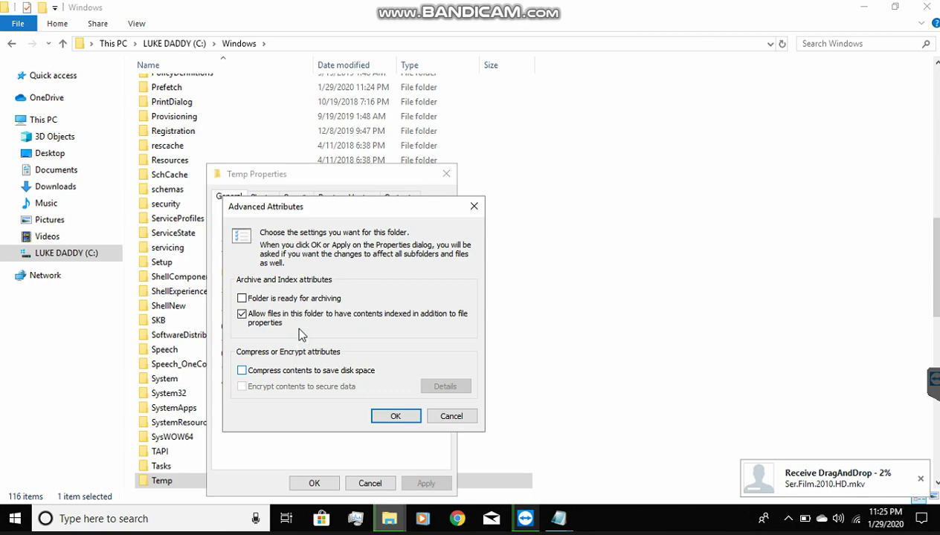
pyautogui.click(394, 414)
pyautogui.click(425, 484)
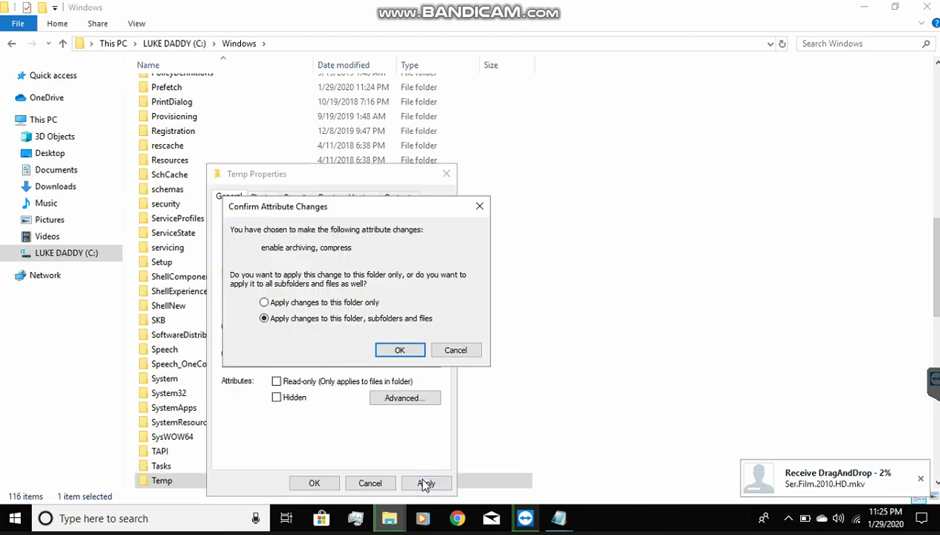
pyautogui.click(396, 352)
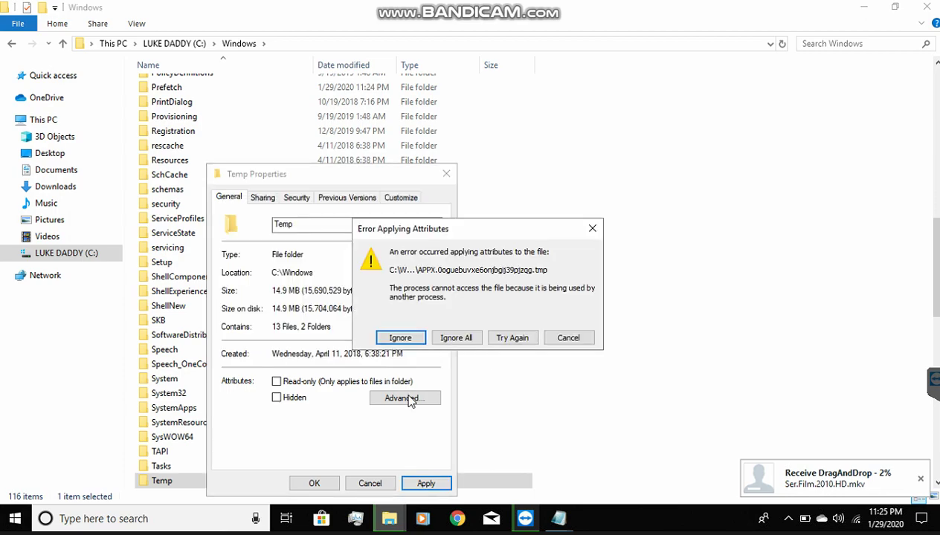
pyautogui.click(471, 336)
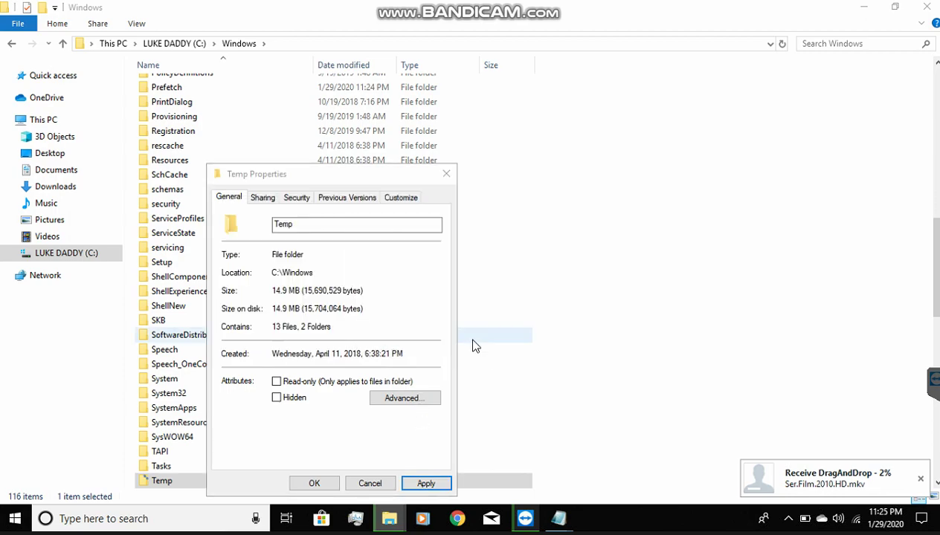
# - Review the Temp folder's location, sharing, security and previous versions properties
pyautogui.doubleClick(292, 273)
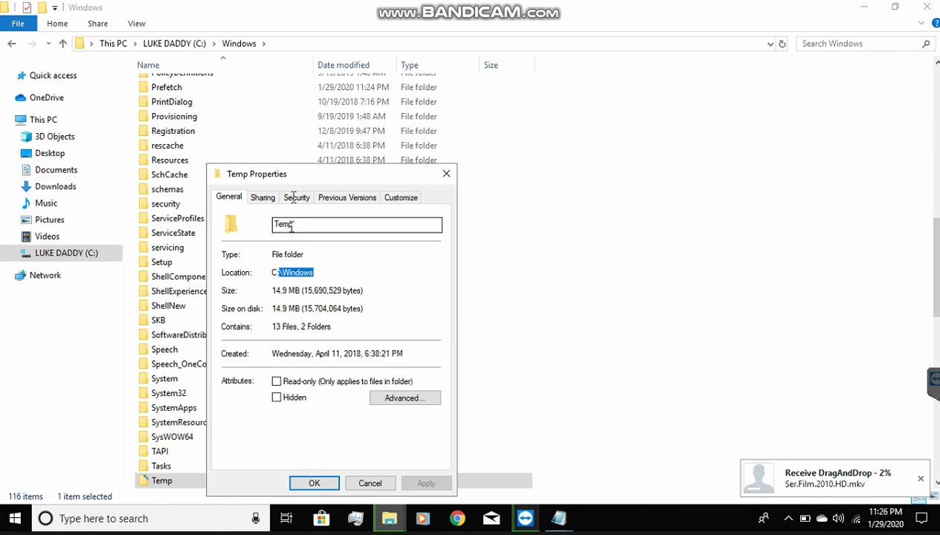
pyautogui.click(258, 197)
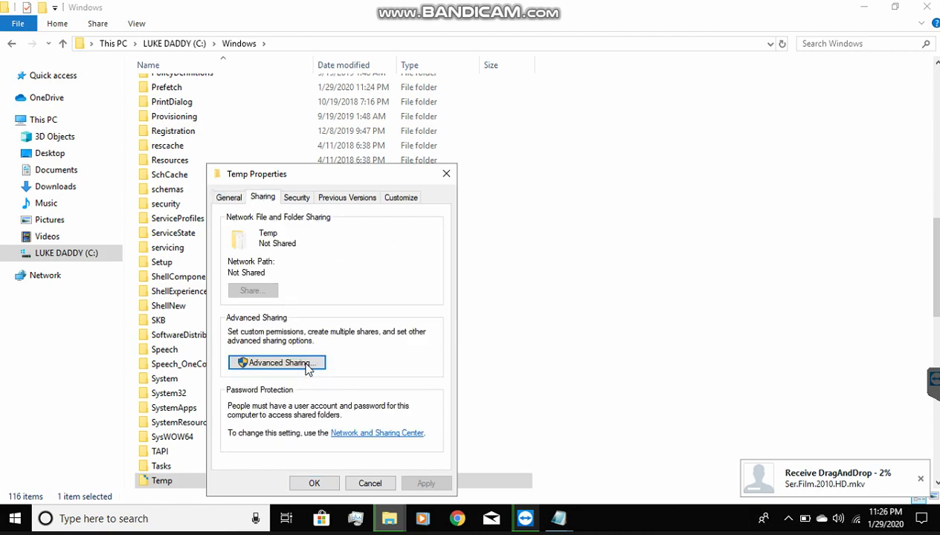
pyautogui.click(296, 199)
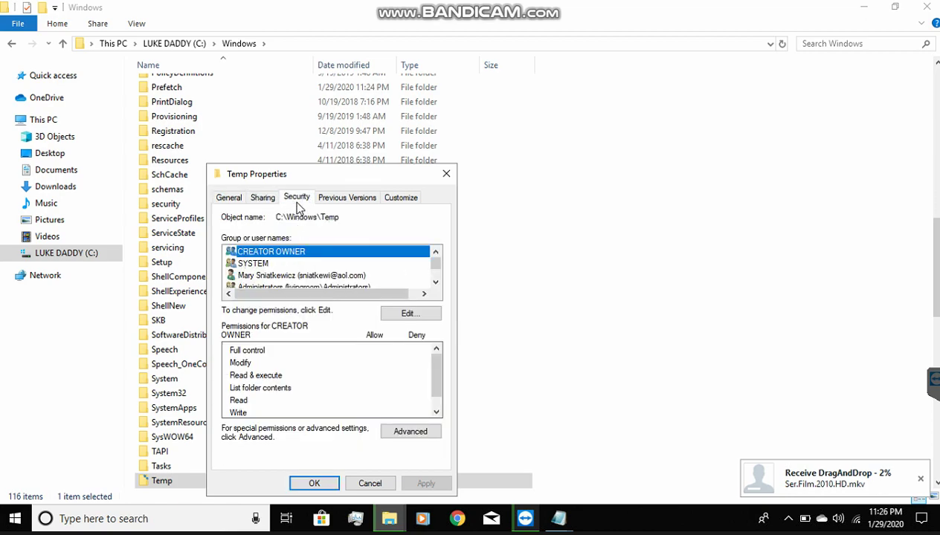
pyautogui.click(239, 199)
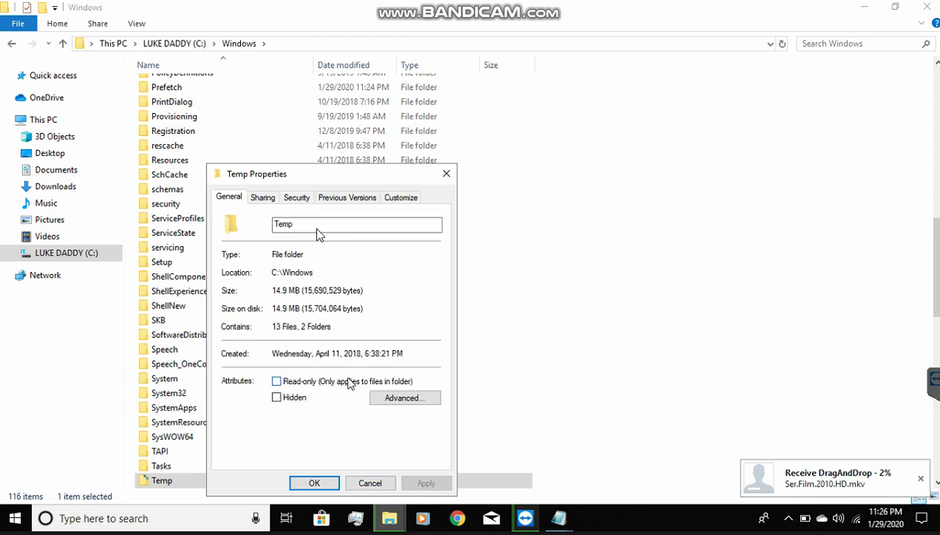
pyautogui.click(322, 201)
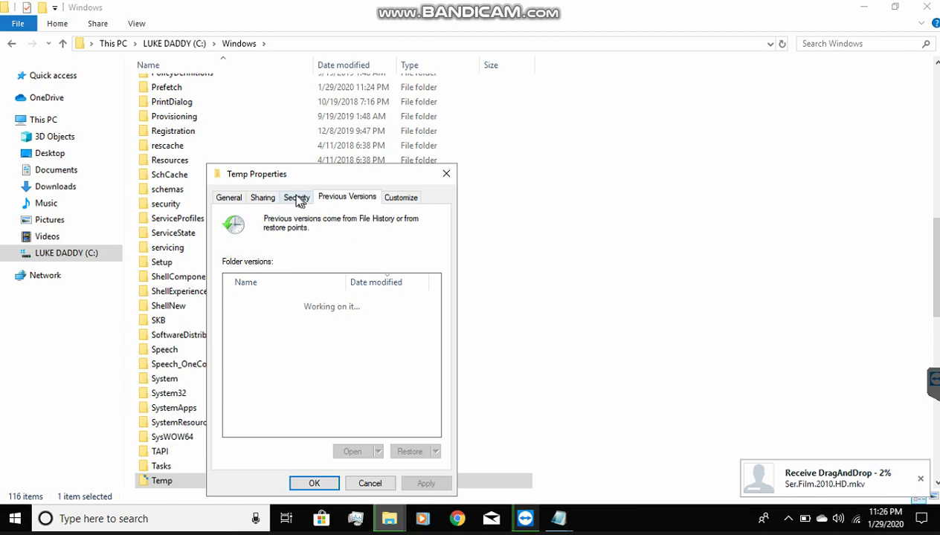
# - Grant CREATOR OWNER full control of the Temp folder and accept the system folder permission change
pyautogui.click(297, 198)
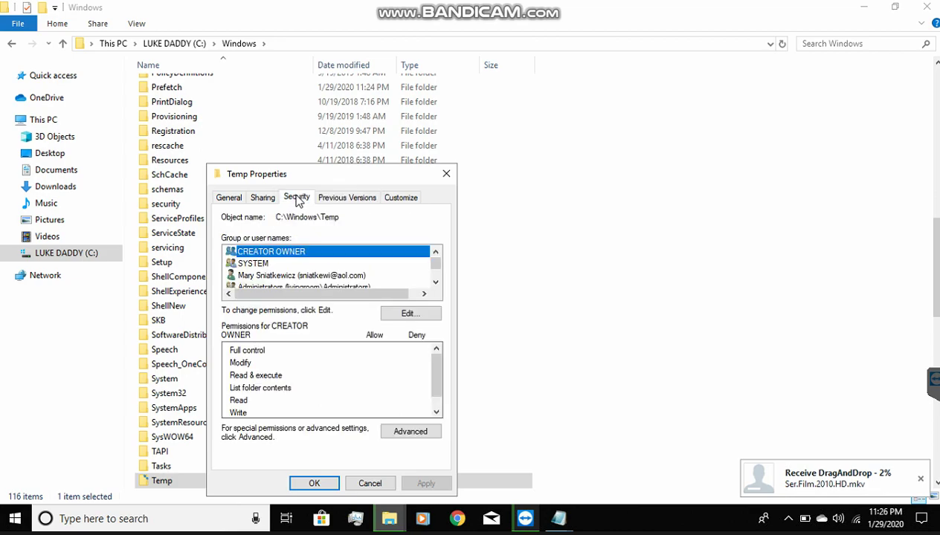
pyautogui.click(301, 275)
pyautogui.click(305, 252)
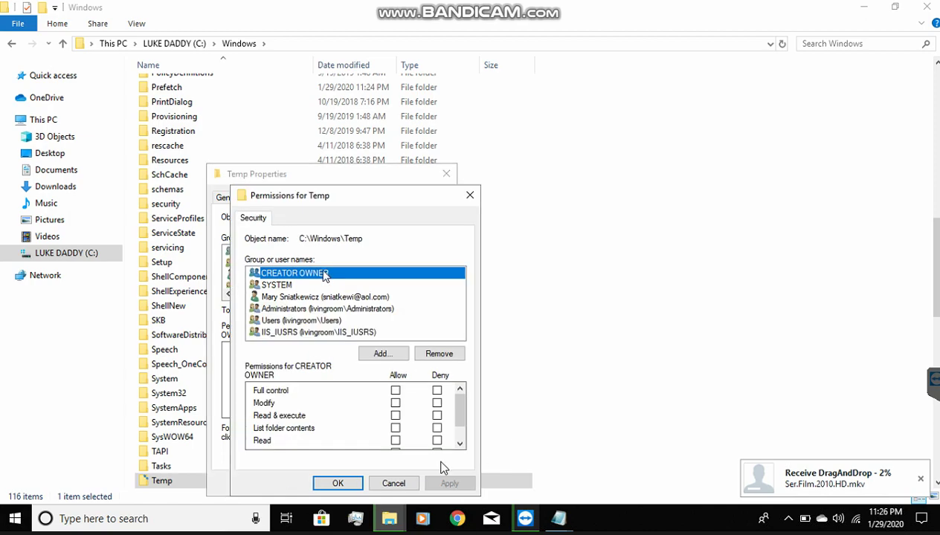
pyautogui.click(395, 390)
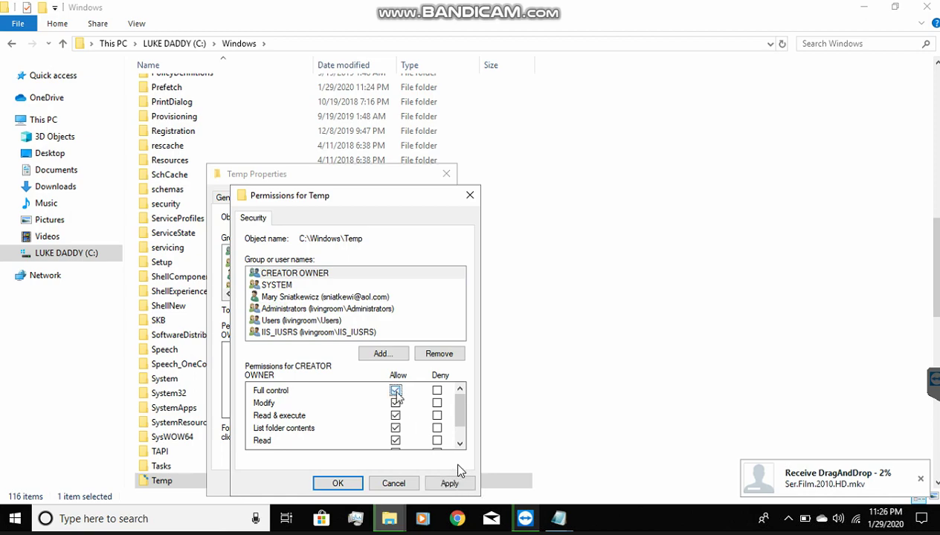
pyautogui.click(446, 483)
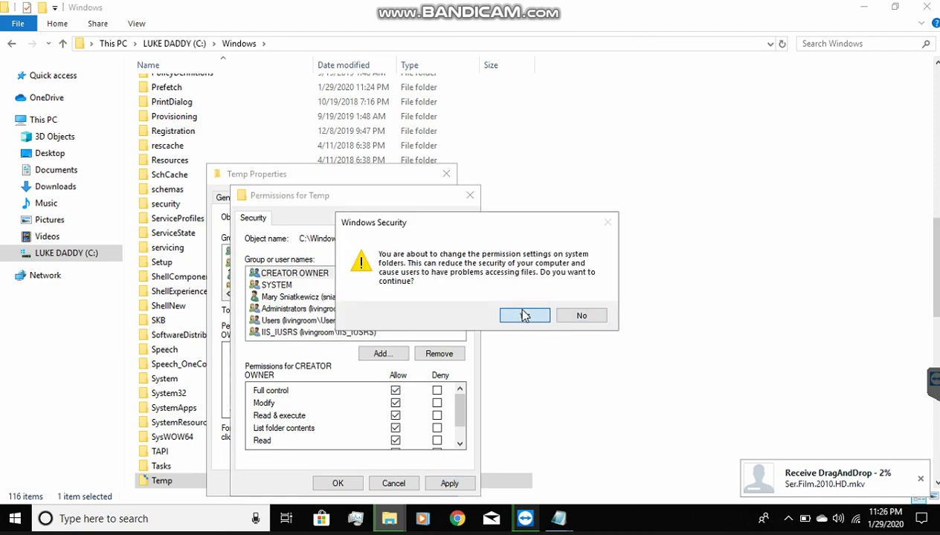
pyautogui.click(524, 315)
# - Check the permissions of SYSTEM, the personal account and Administrators, and grant the Users group full control of Temp
pyautogui.click(297, 285)
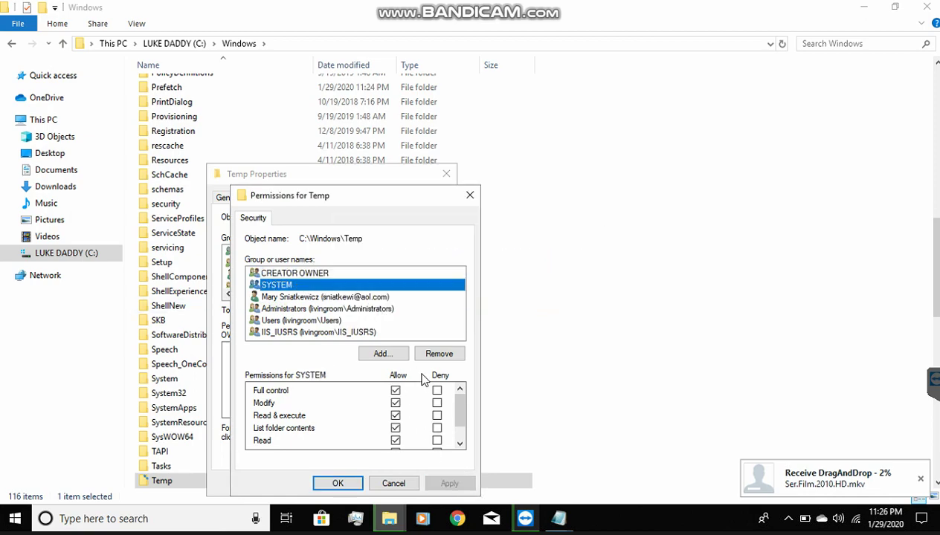
pyautogui.click(309, 298)
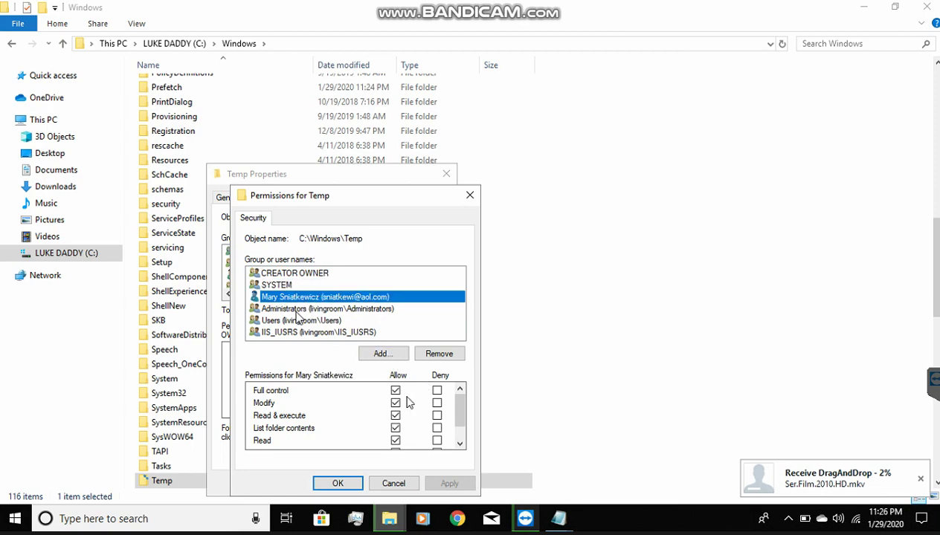
pyautogui.click(292, 308)
pyautogui.click(305, 322)
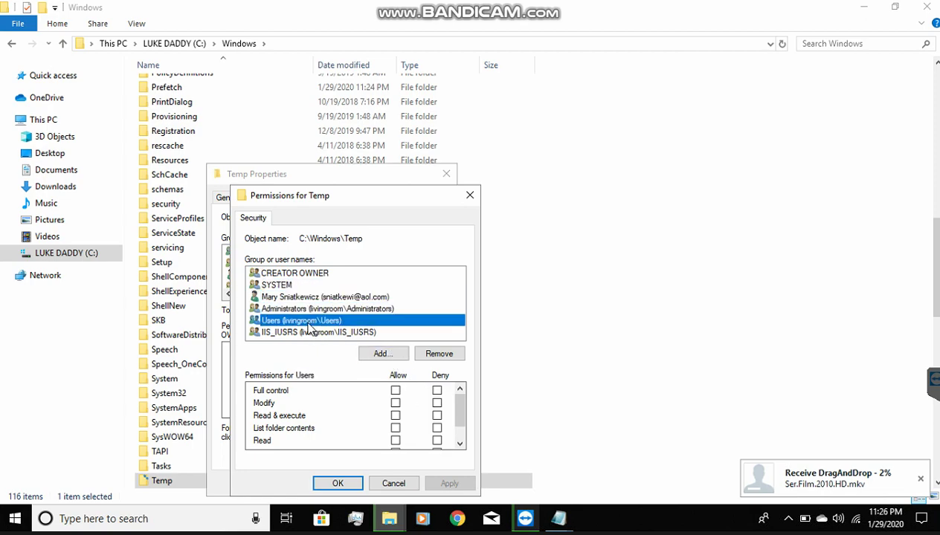
pyautogui.click(394, 390)
pyautogui.click(451, 483)
pyautogui.click(523, 318)
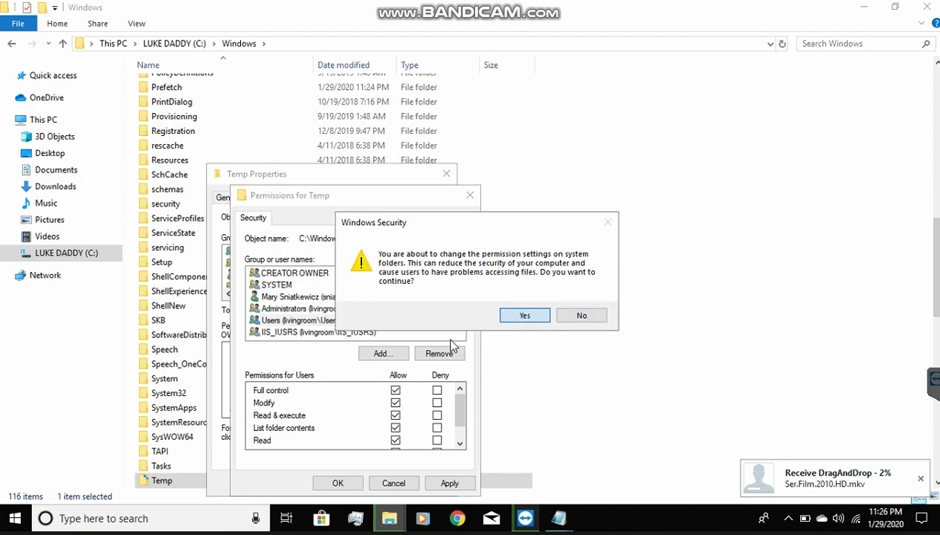
# - Grant the IIS_IUSRS group full control of the Temp folder and recheck the permissions of Users
pyautogui.click(345, 333)
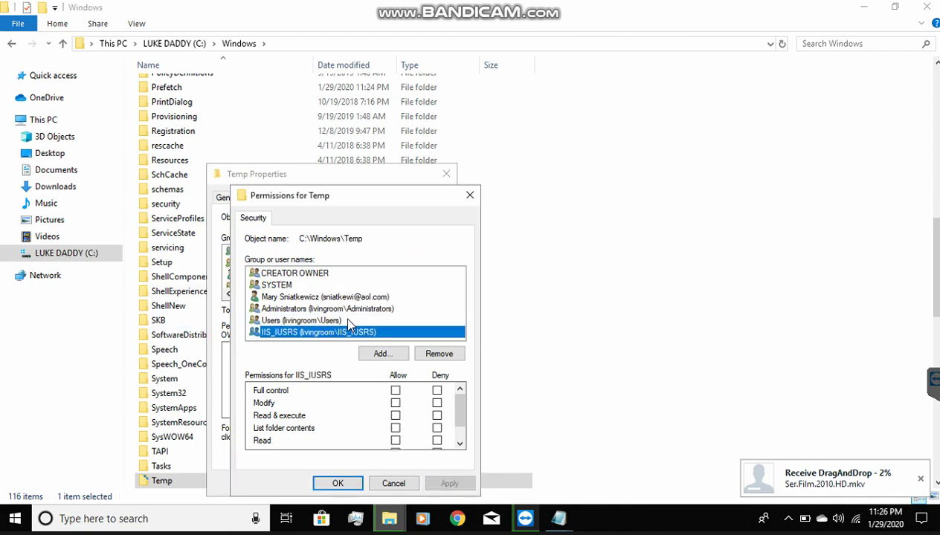
pyautogui.click(395, 390)
pyautogui.click(446, 483)
pyautogui.click(525, 318)
pyautogui.click(301, 320)
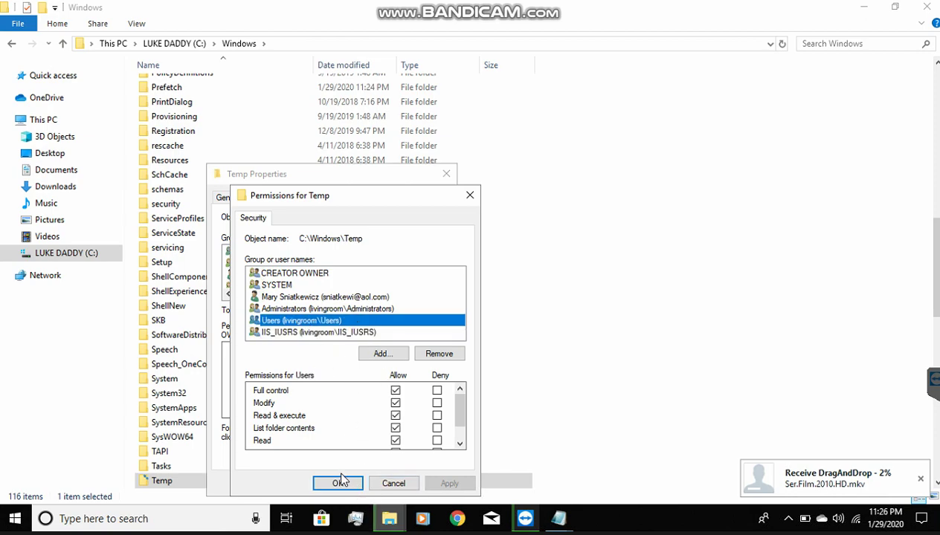
# - Accept the edited Temp permissions and check the entries for SYSTEM and the personal account
pyautogui.click(338, 483)
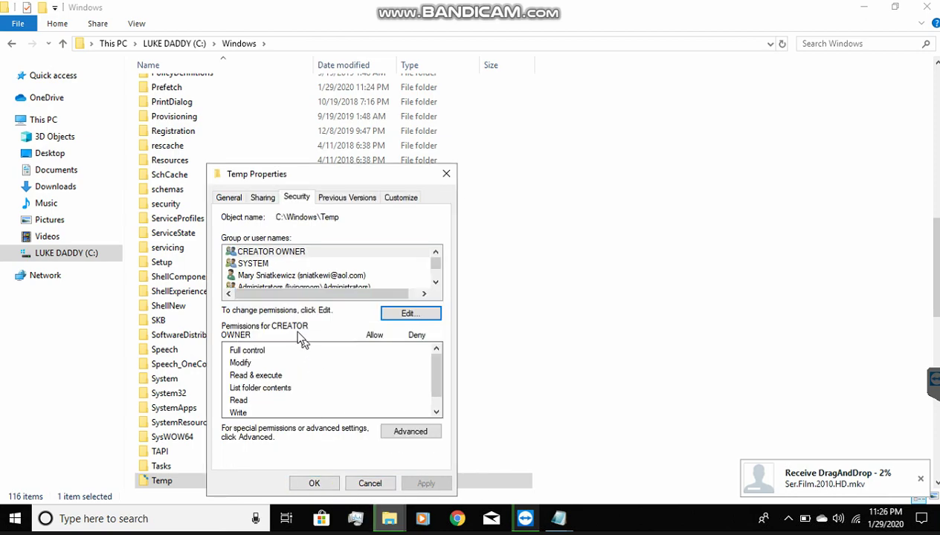
pyautogui.click(266, 267)
pyautogui.click(265, 275)
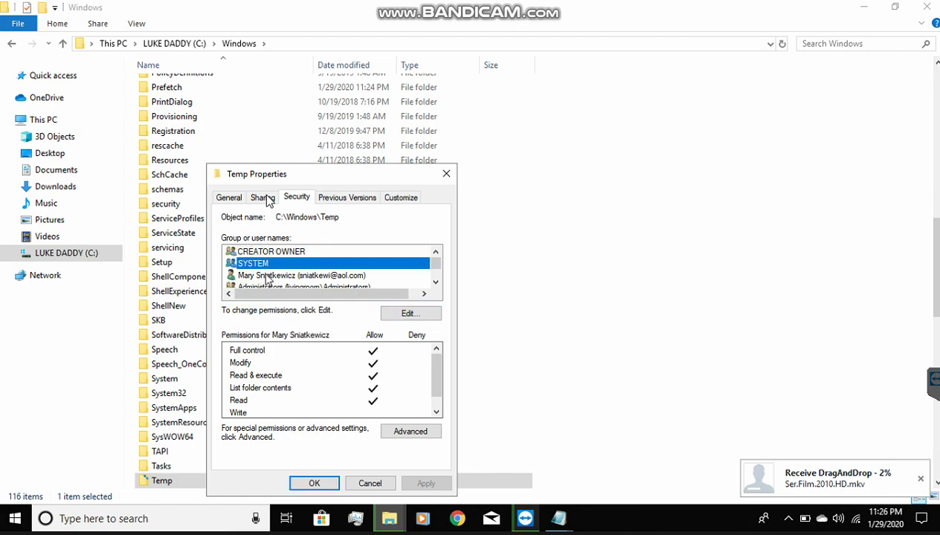
# - Enable inheritance on Temp, replace all child object permission entries with inheritable ones, and close the folder's properties
pyautogui.click(421, 431)
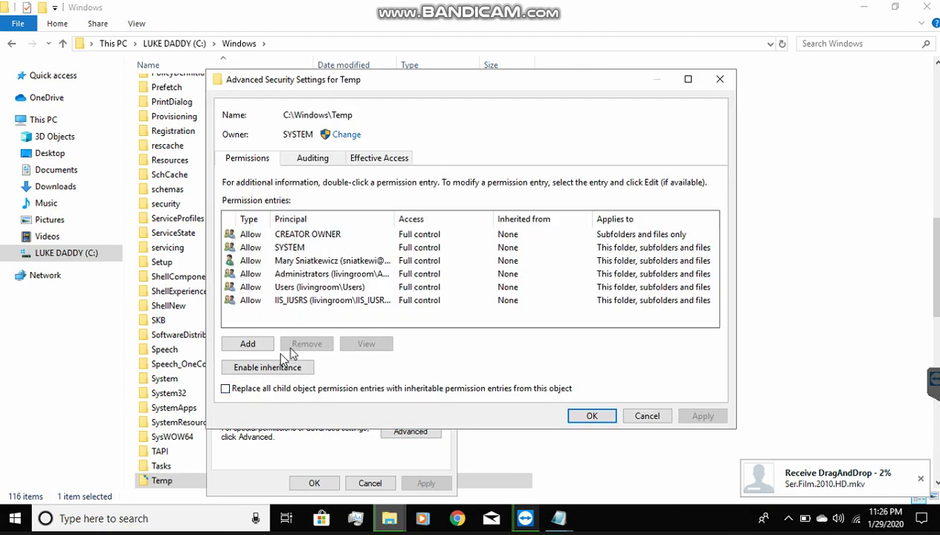
pyautogui.click(253, 368)
pyautogui.click(313, 389)
pyautogui.click(591, 416)
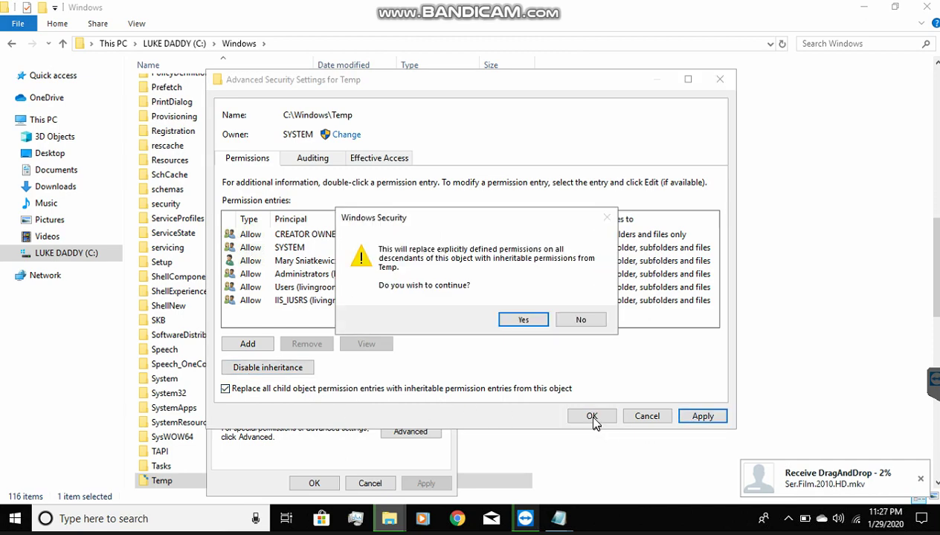
pyautogui.click(523, 321)
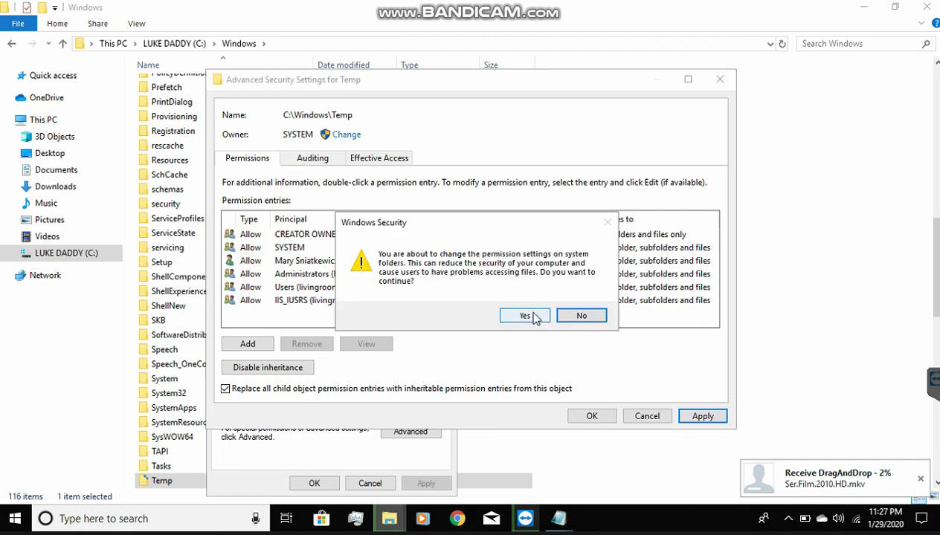
pyautogui.click(534, 317)
pyautogui.click(584, 417)
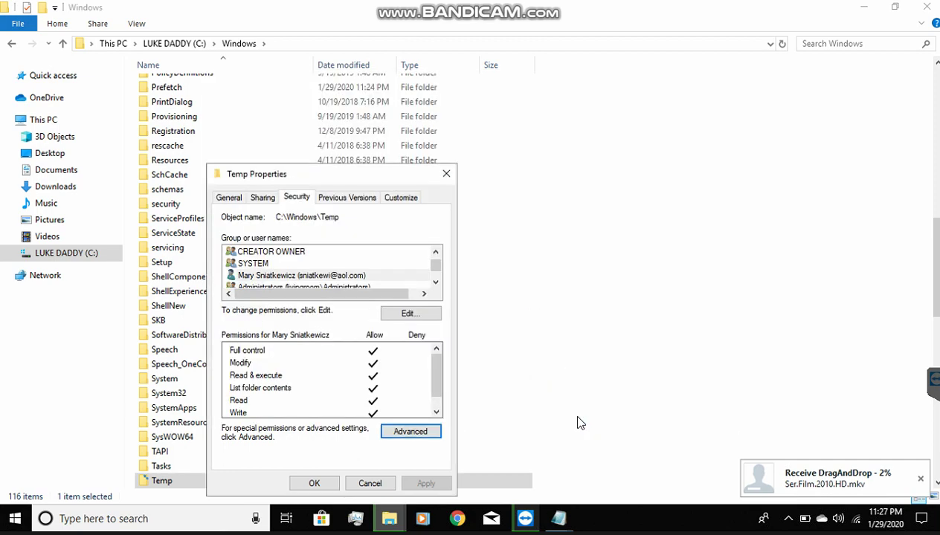
pyautogui.click(323, 196)
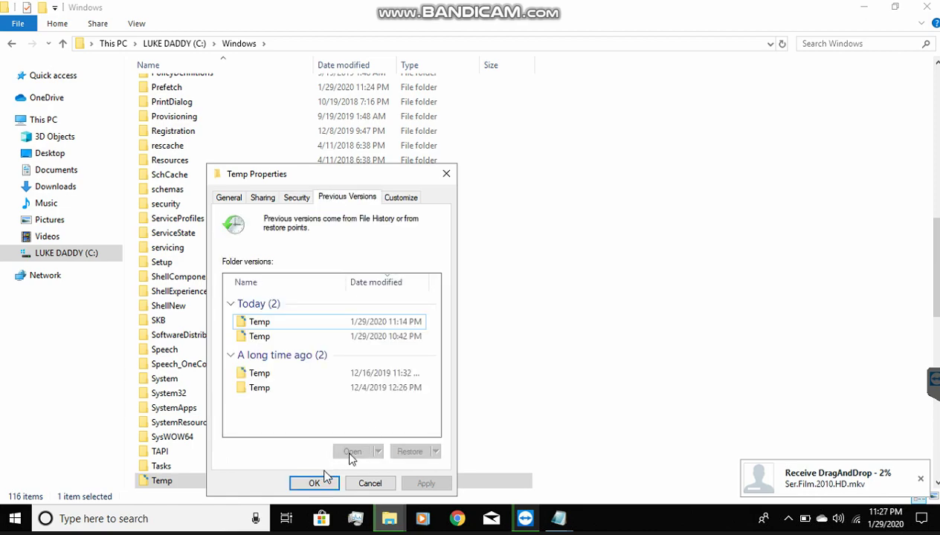
pyautogui.click(314, 483)
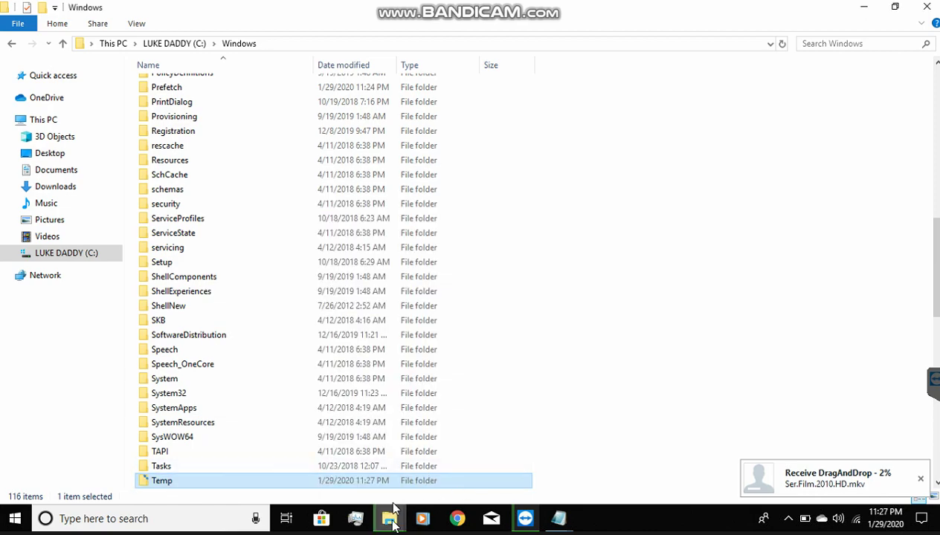
pyautogui.moveTo(391, 512)
pyautogui.click(430, 469)
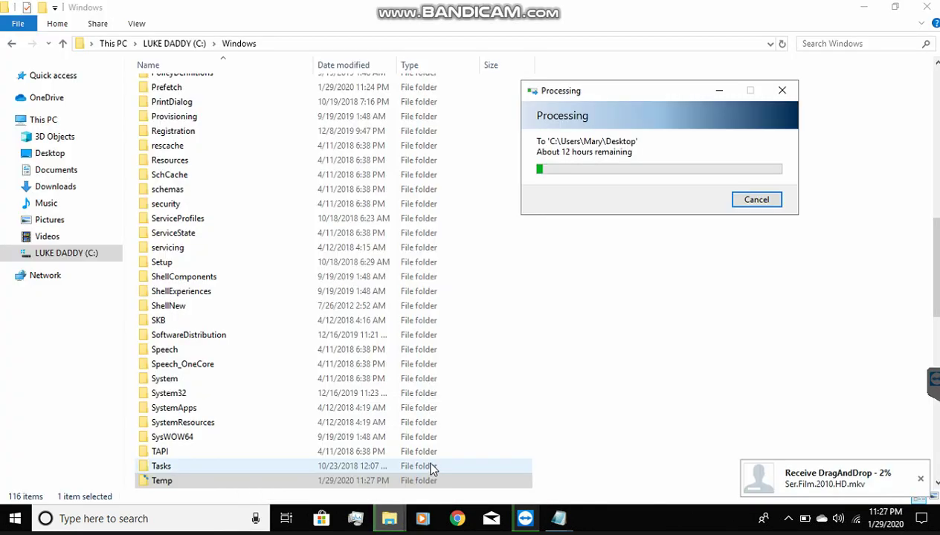
pyautogui.click(720, 92)
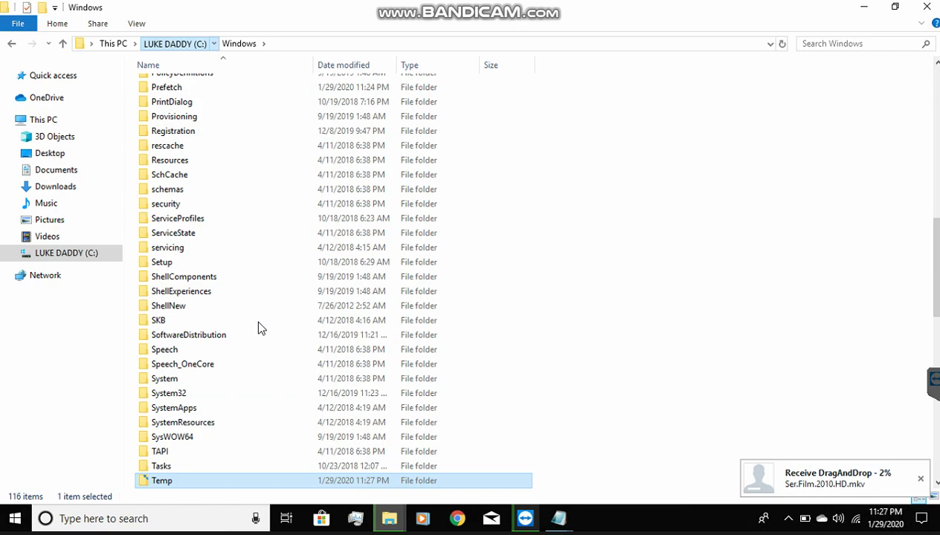
# - Go up to the C: drive and open the personal profile folder inside Users
pyautogui.hotkey('alt', 'Up')
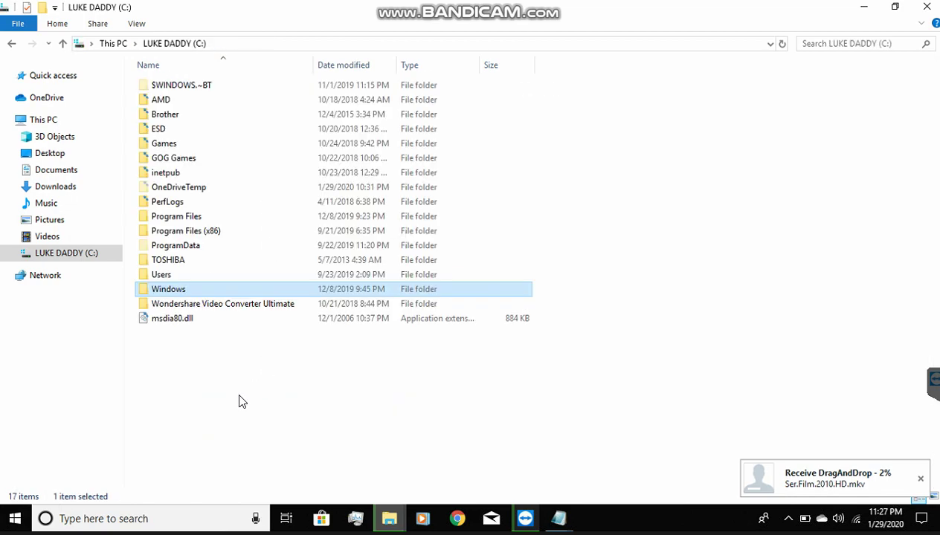
pyautogui.doubleClick(196, 276)
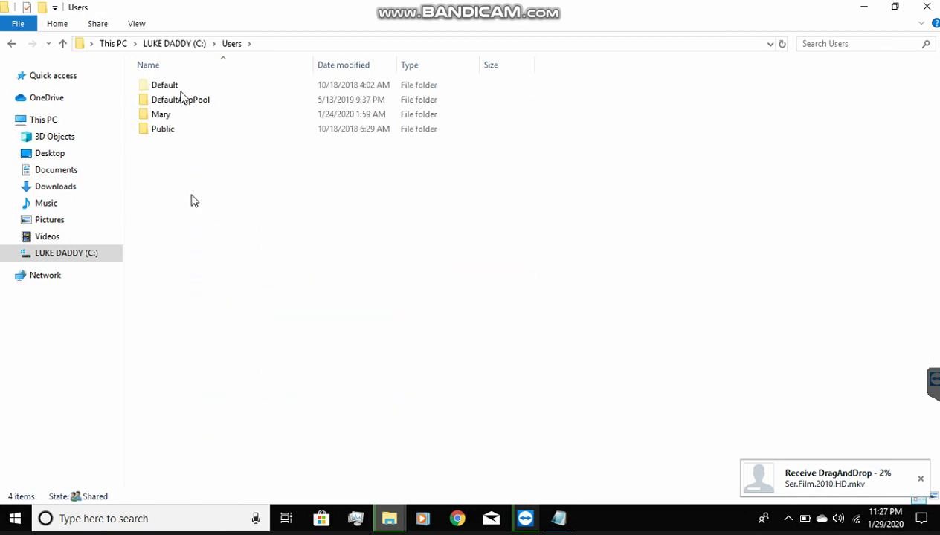
pyautogui.doubleClick(171, 116)
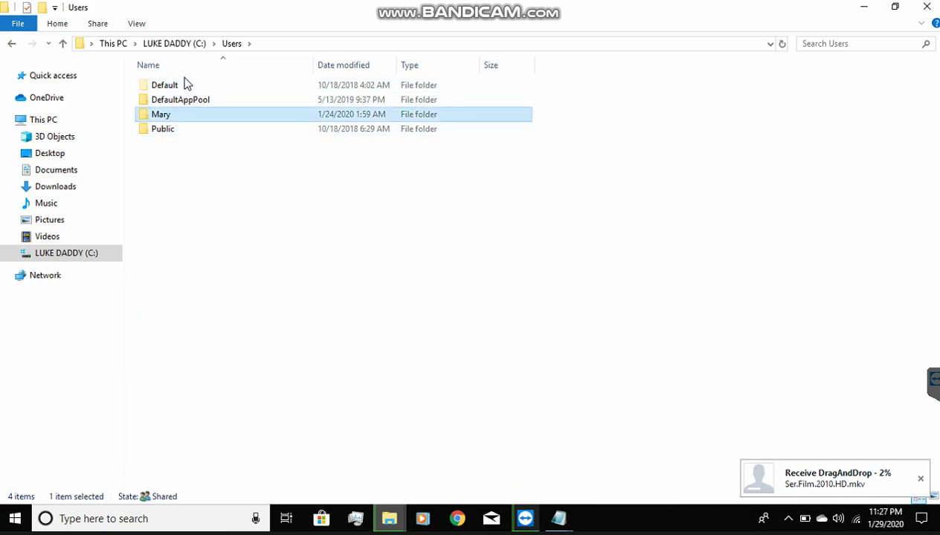
pyautogui.click(179, 89)
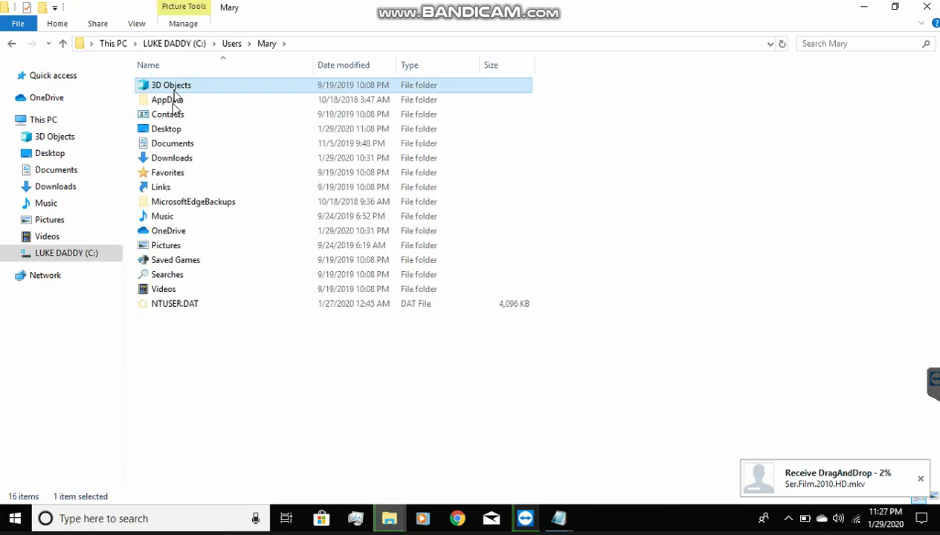
# - Turn the display of hidden items off and back on in the profile folder
pyautogui.click(138, 27)
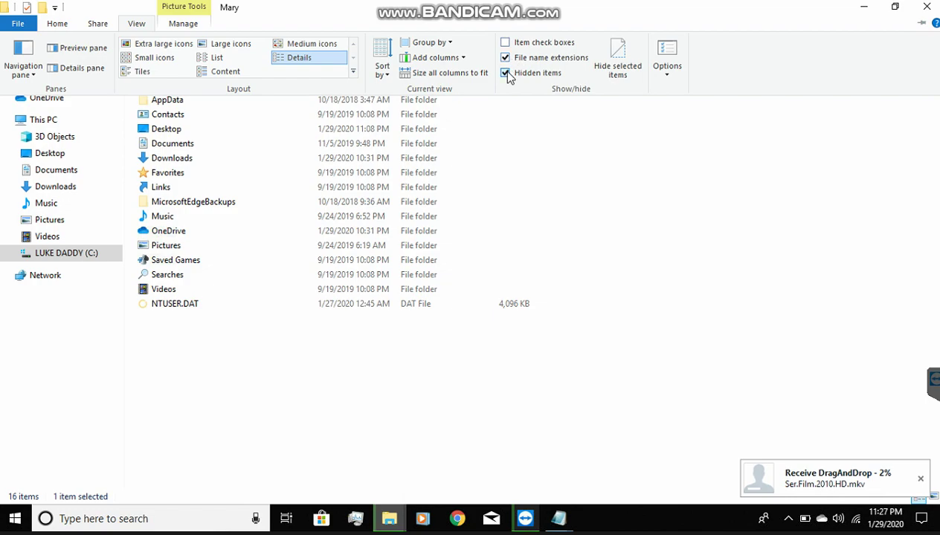
pyautogui.click(505, 74)
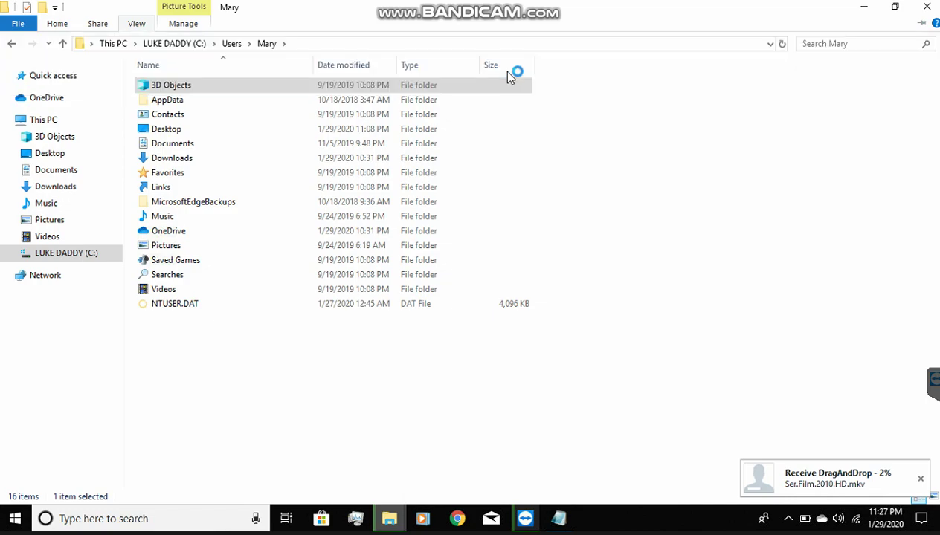
pyautogui.click(141, 25)
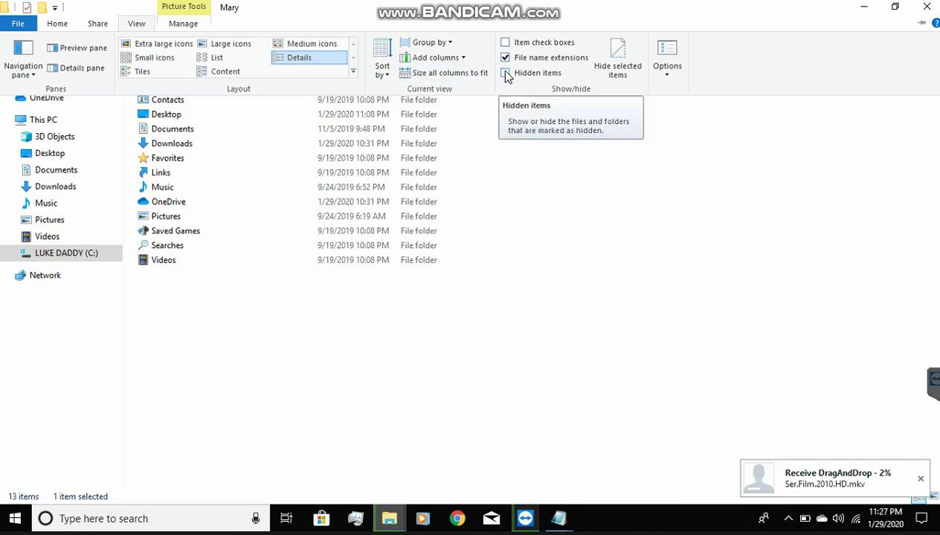
pyautogui.click(506, 74)
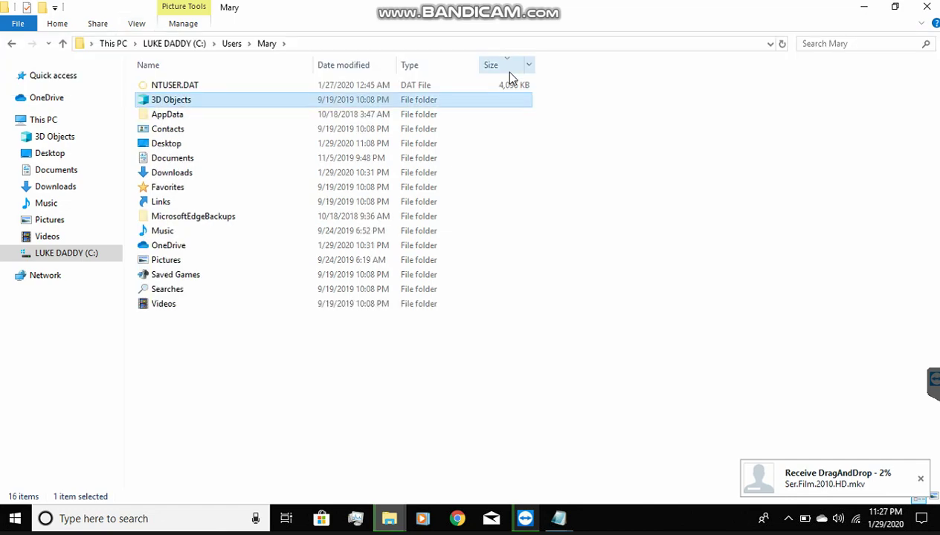
# - Open the AppData folder of the profile and its Local subfolder
pyautogui.click(198, 119)
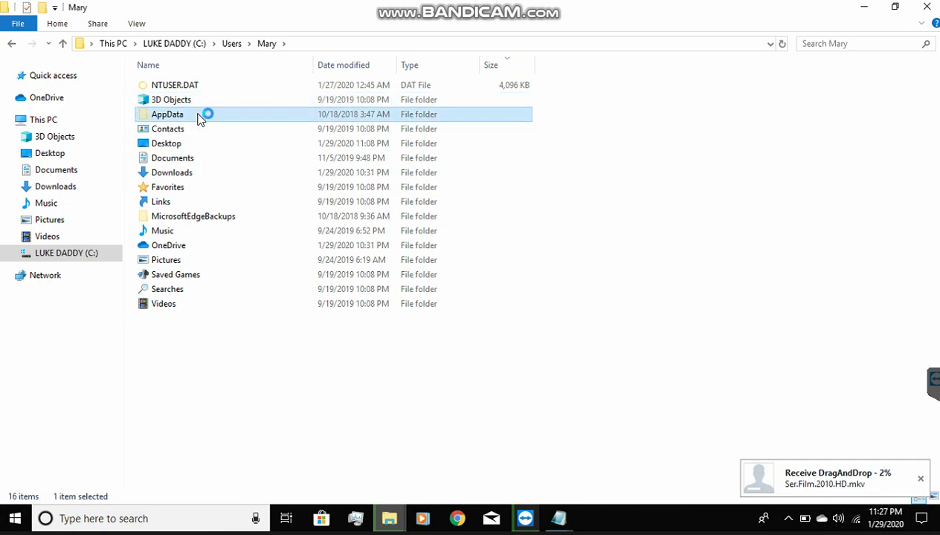
pyautogui.doubleClick(198, 115)
pyautogui.click(181, 85)
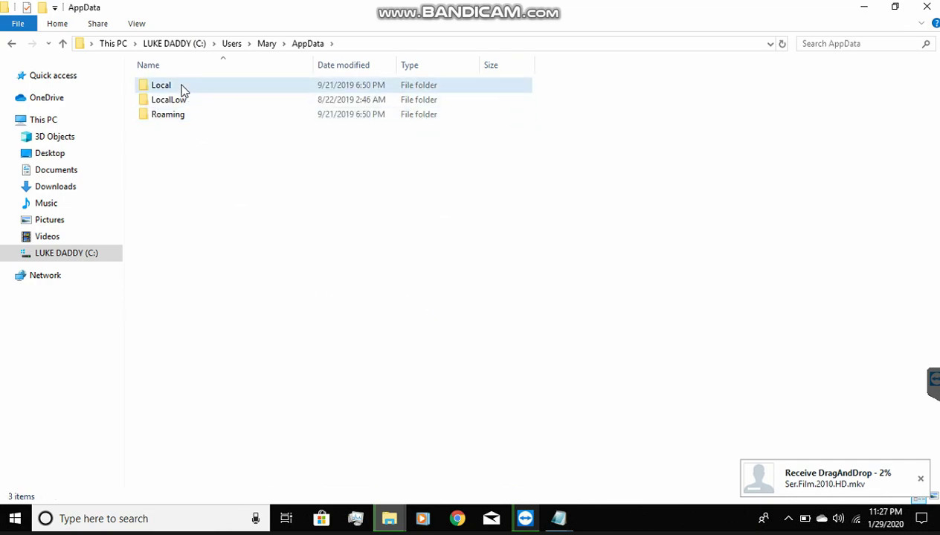
pyautogui.doubleClick(182, 86)
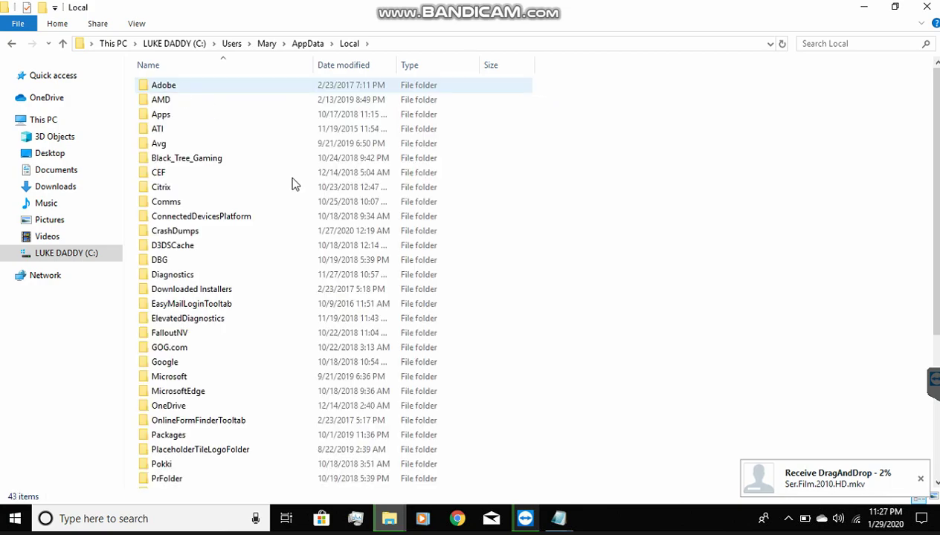
# - Open the properties of the Temp folder in AppData\Local and bring that window to the front
pyautogui.scroll(-5, 229, 255)
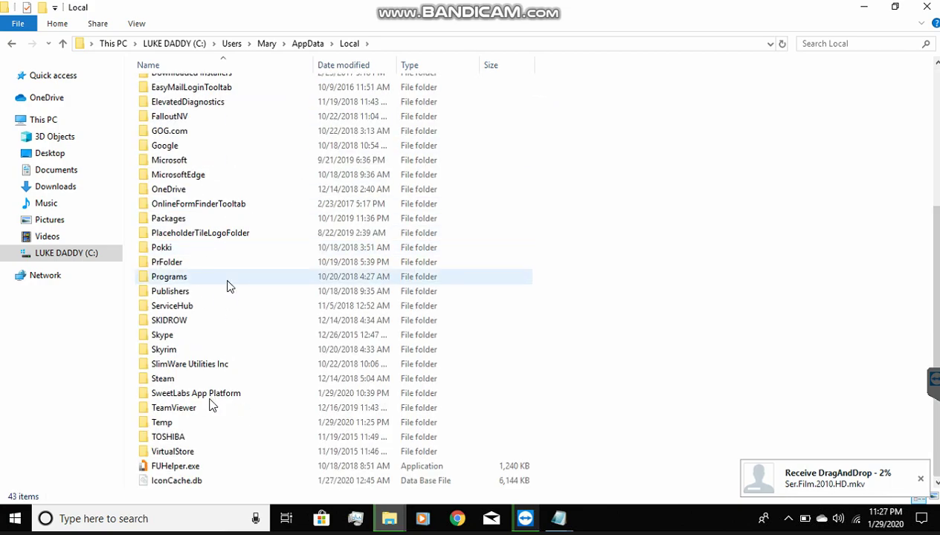
pyautogui.click(163, 422)
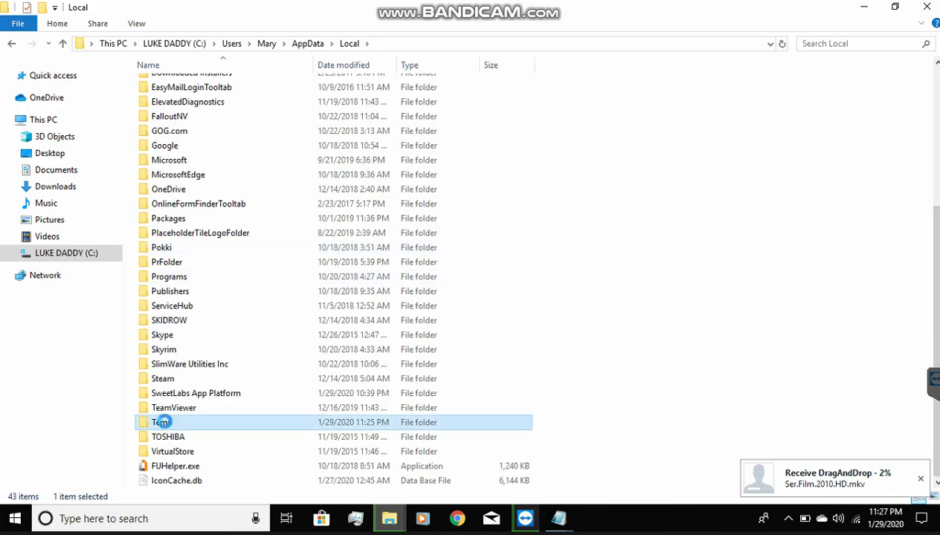
pyautogui.rightClick(163, 422)
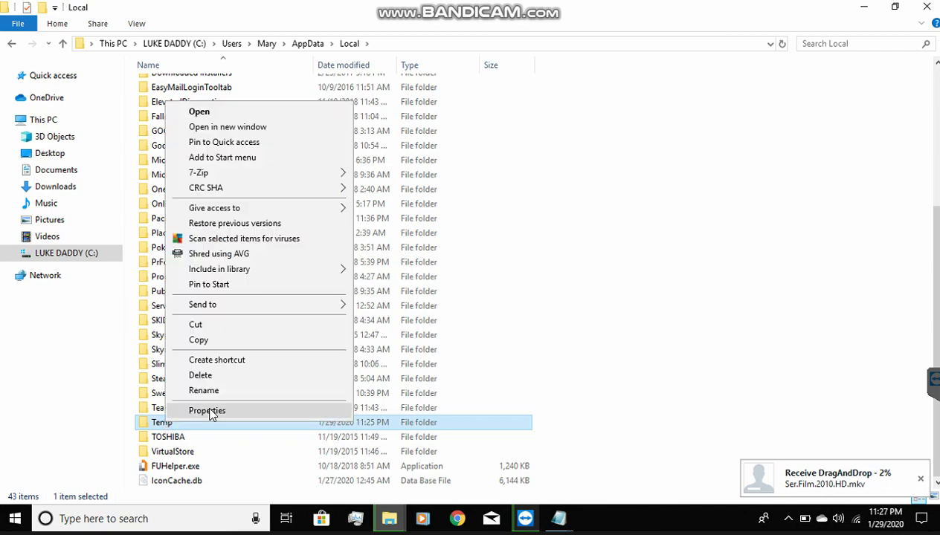
pyautogui.click(208, 411)
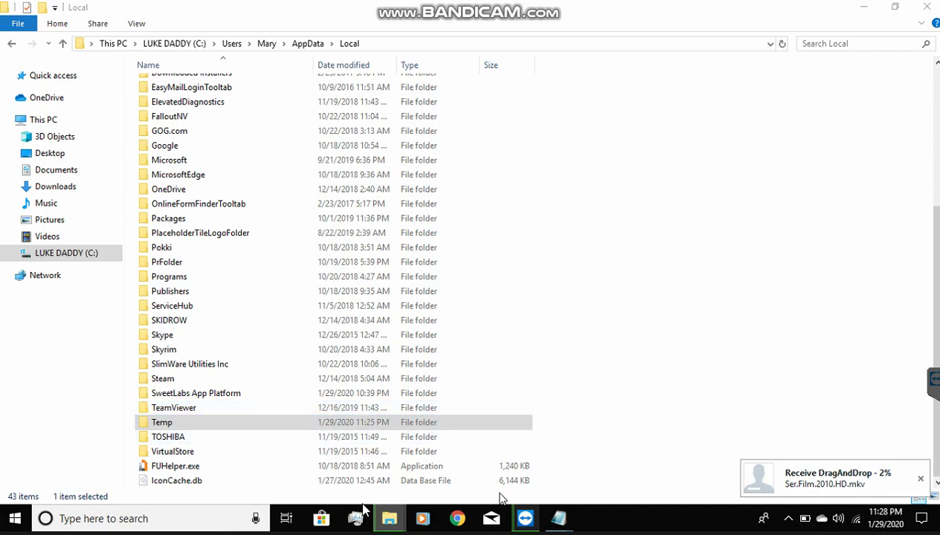
pyautogui.click(387, 524)
pyautogui.click(197, 428)
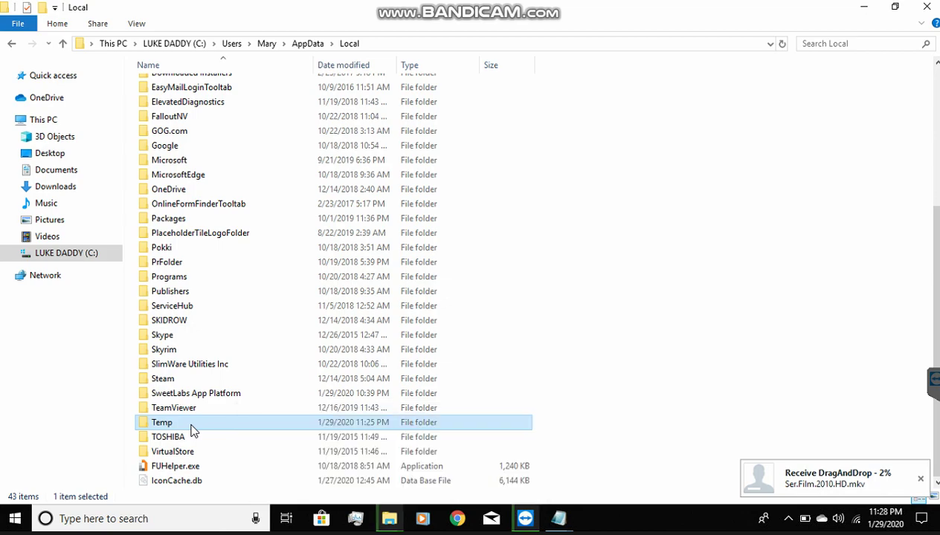
pyautogui.doubleClick(190, 423)
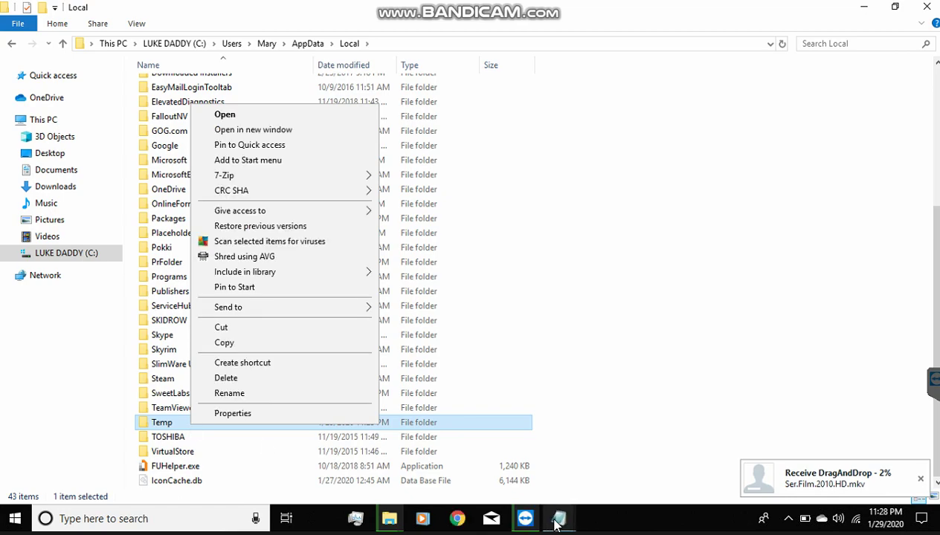
pyautogui.moveTo(556, 525)
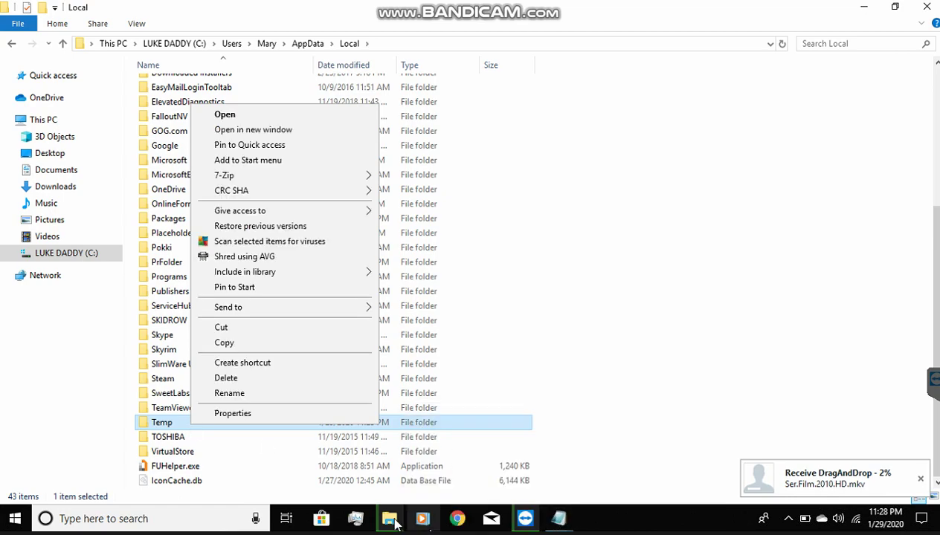
pyautogui.moveTo(396, 524)
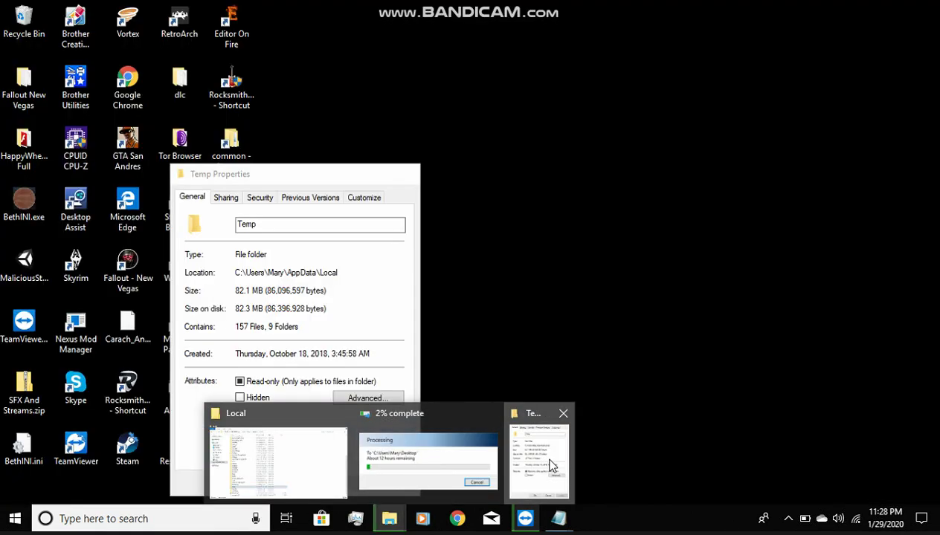
pyautogui.click(550, 466)
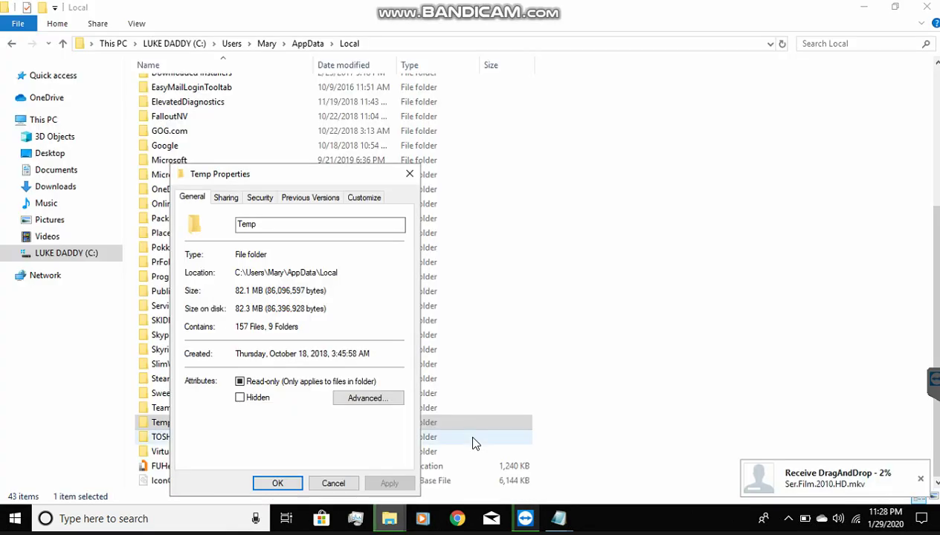
# - Clear the Read-only attribute of the AppData\Local Temp folder and apply the change
pyautogui.click(241, 382)
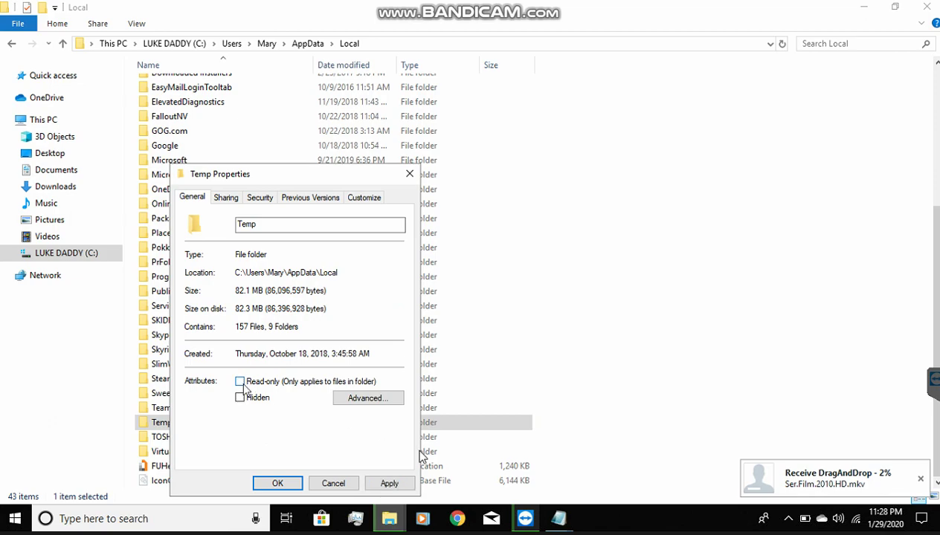
pyautogui.click(383, 477)
pyautogui.click(354, 348)
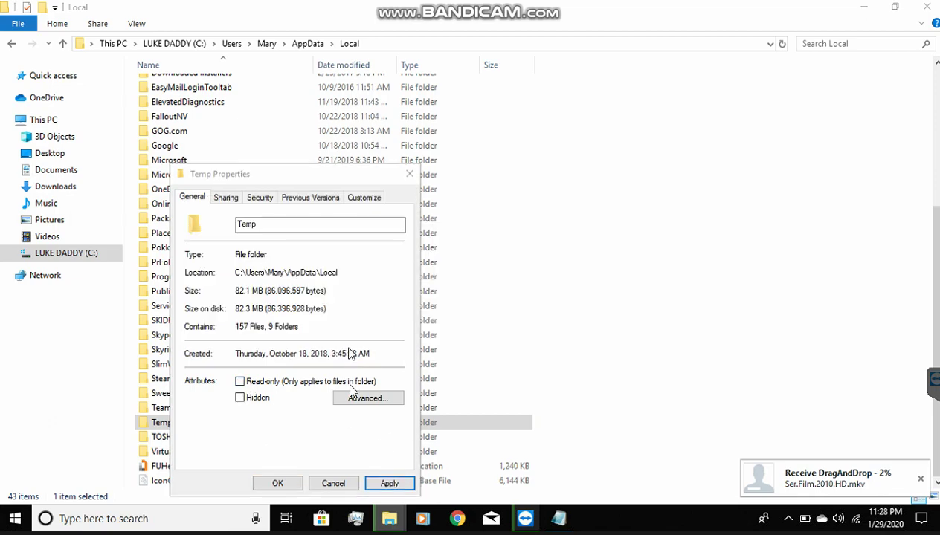
pyautogui.click(495, 280)
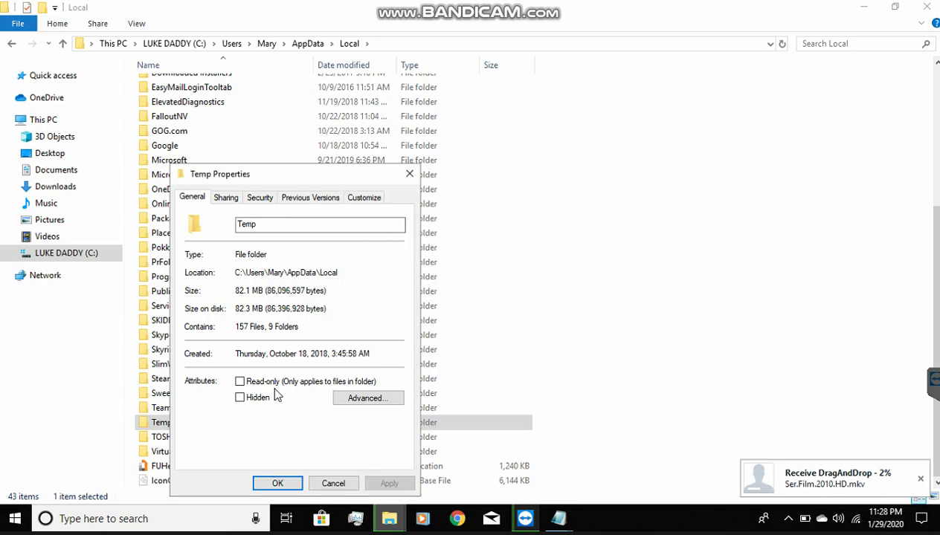
# - Check the security permissions of SYSTEM, the personal account and Administrators on the AppData\Local Temp folder
pyautogui.click(257, 197)
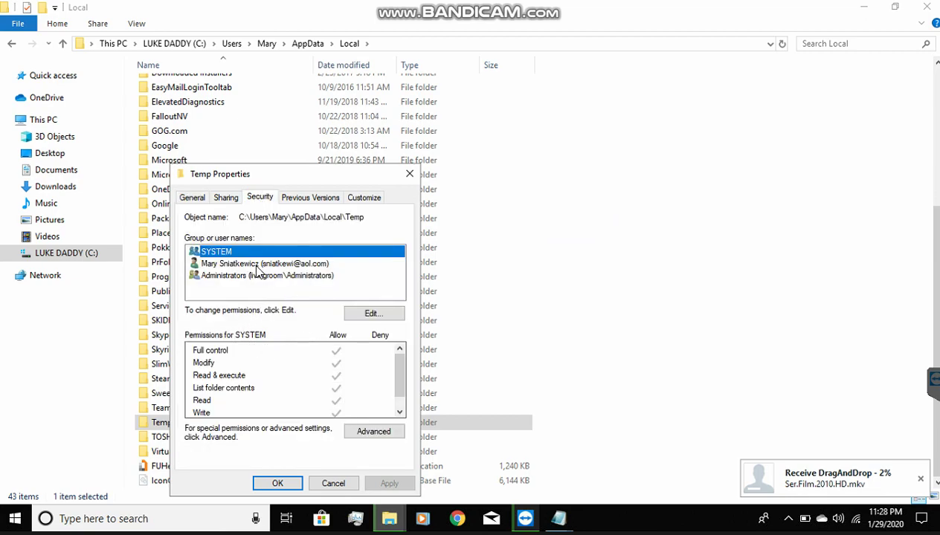
pyautogui.click(256, 265)
pyautogui.click(243, 275)
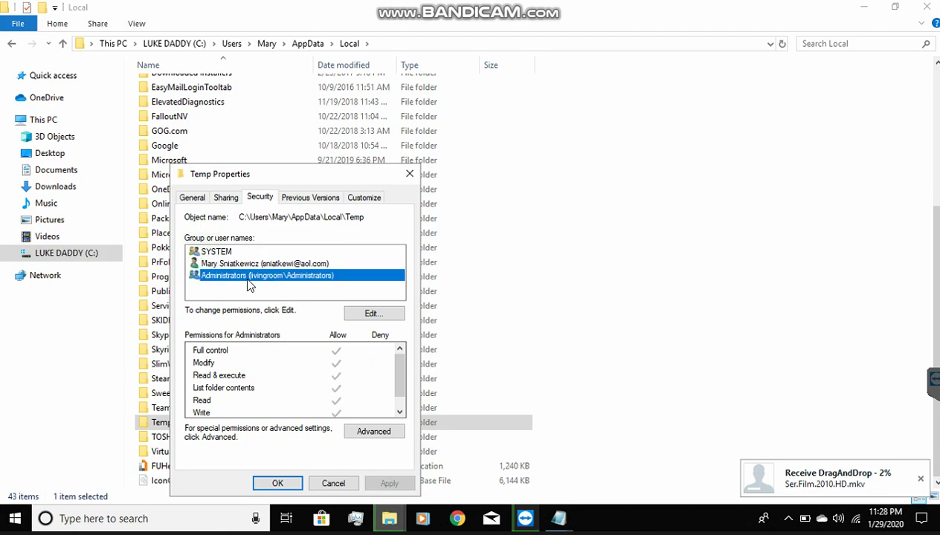
# - Enable archiving and content compression for the AppData\Local Temp folder in its advanced attributes and apply the change with administrator permission
pyautogui.click(235, 198)
pyautogui.click(195, 198)
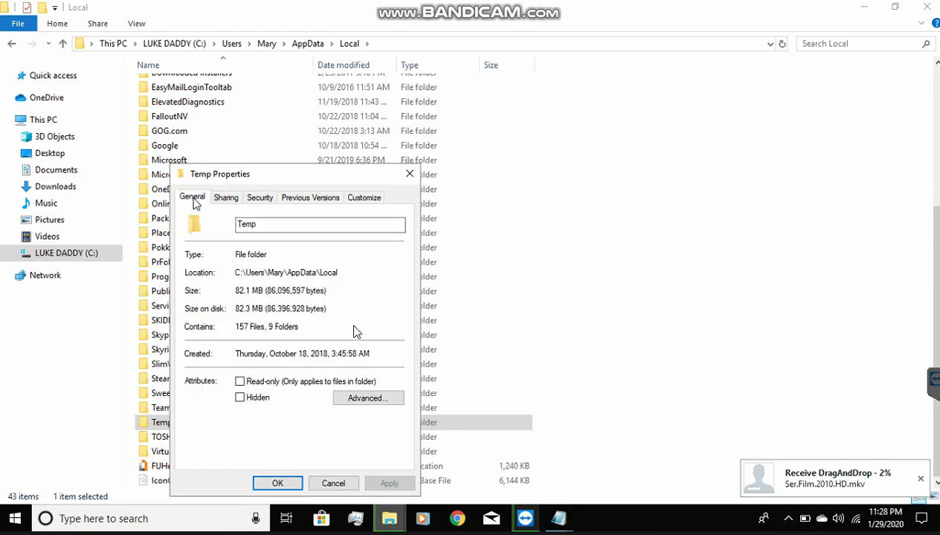
pyautogui.click(367, 397)
pyautogui.click(238, 298)
pyautogui.click(262, 372)
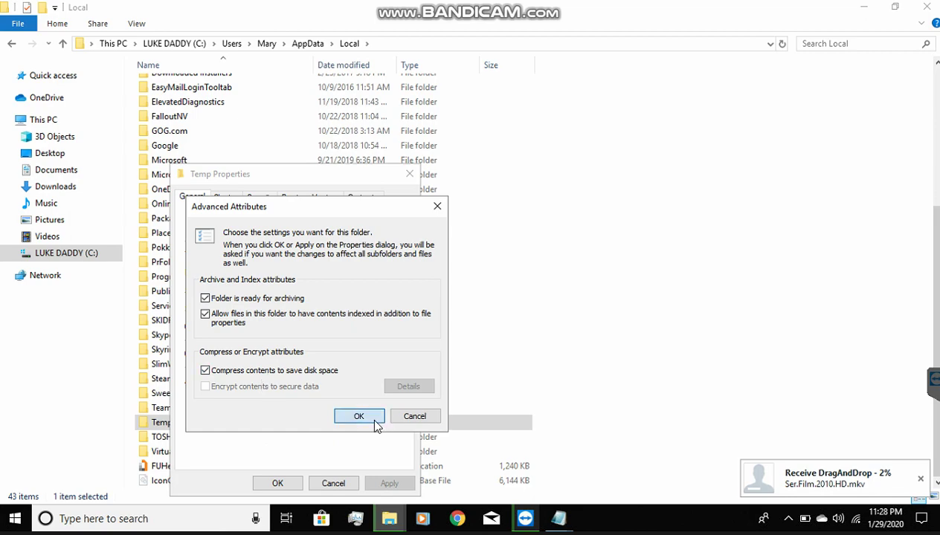
pyautogui.click(359, 416)
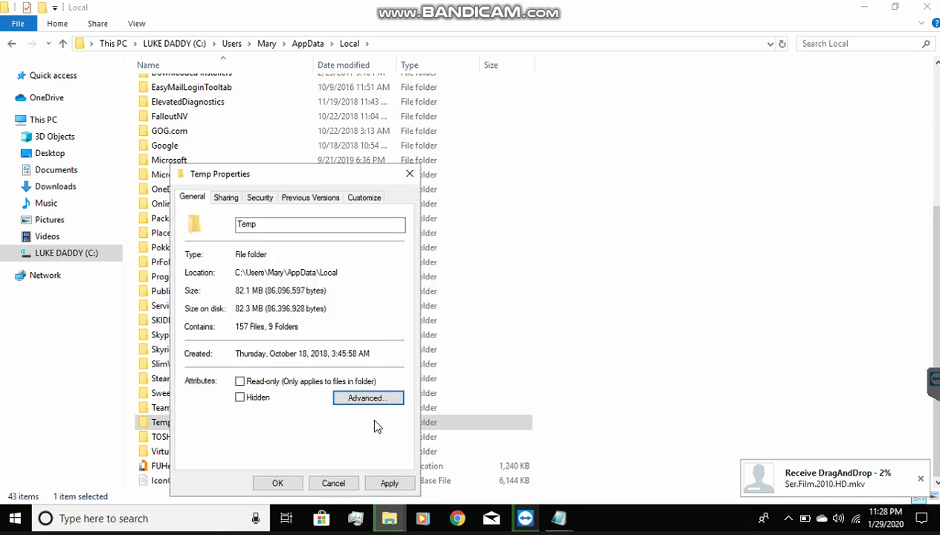
pyautogui.click(387, 484)
pyautogui.press('Return')
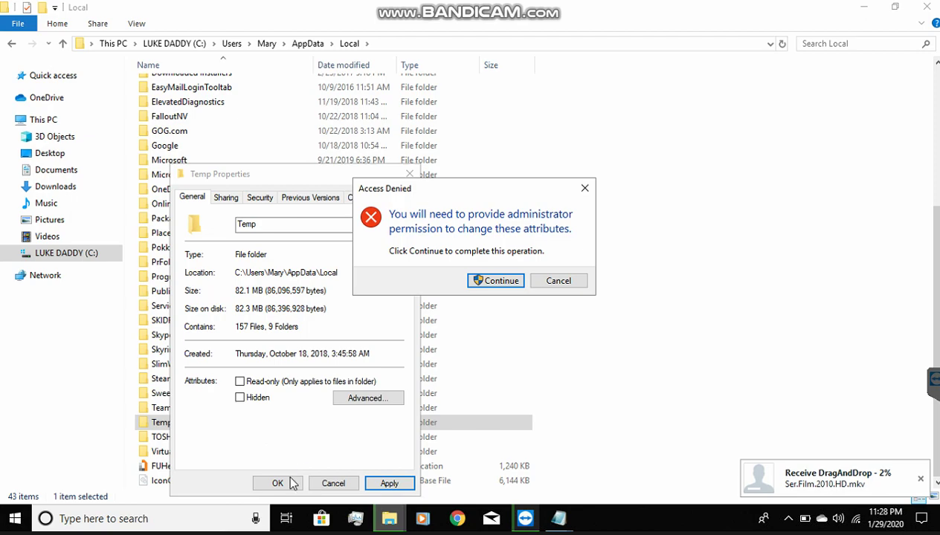
pyautogui.click(498, 281)
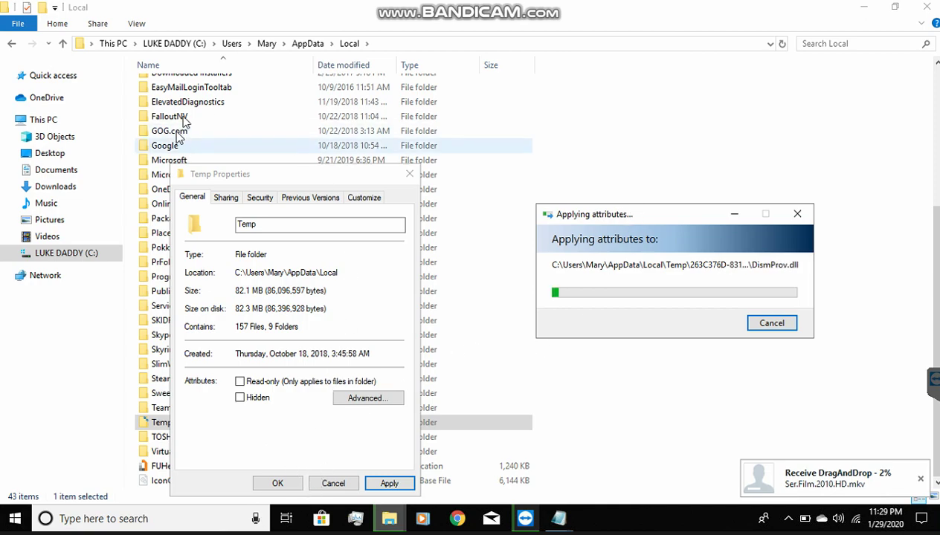
# - Leave the Local folder for the user's profile folder and open the Downloads folder
pyautogui.click(247, 139)
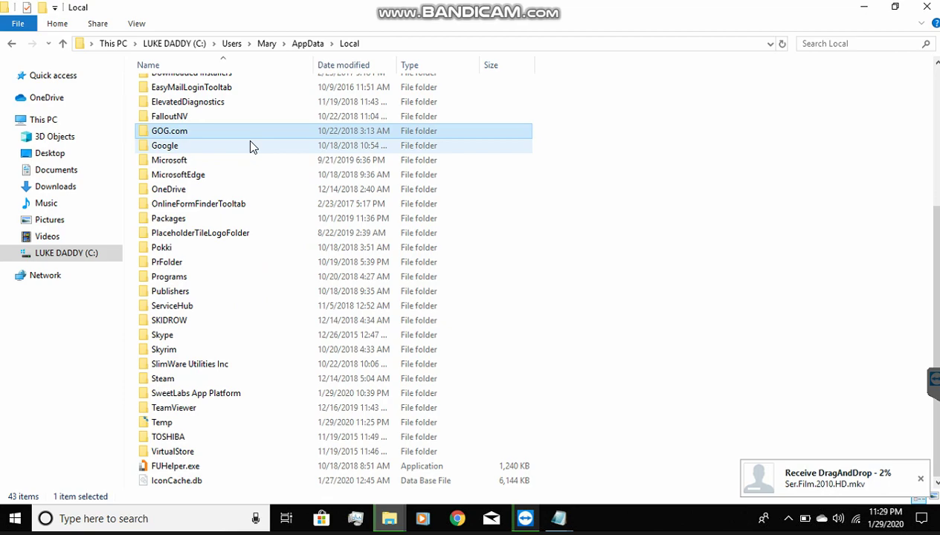
pyautogui.scroll(3, 248, 141)
pyautogui.scroll(3, 250, 143)
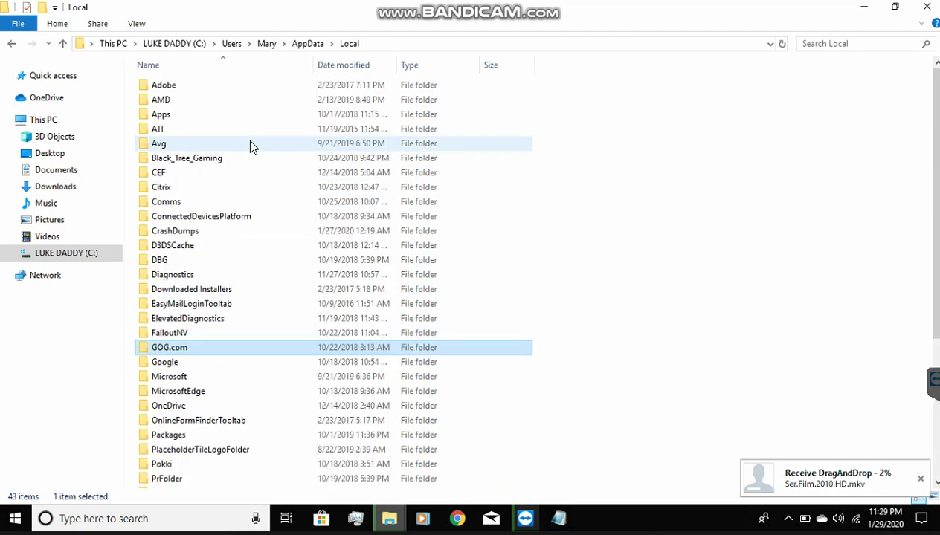
pyautogui.click(266, 46)
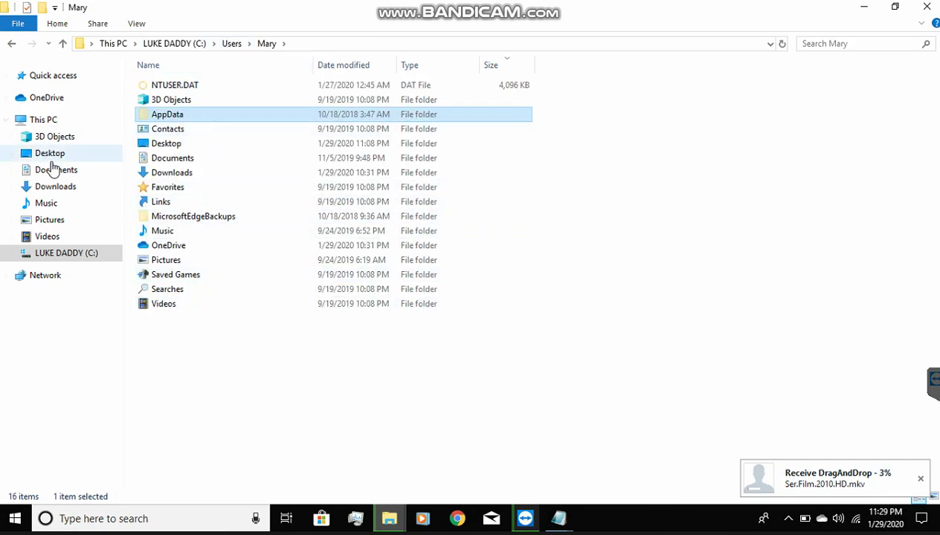
pyautogui.click(57, 186)
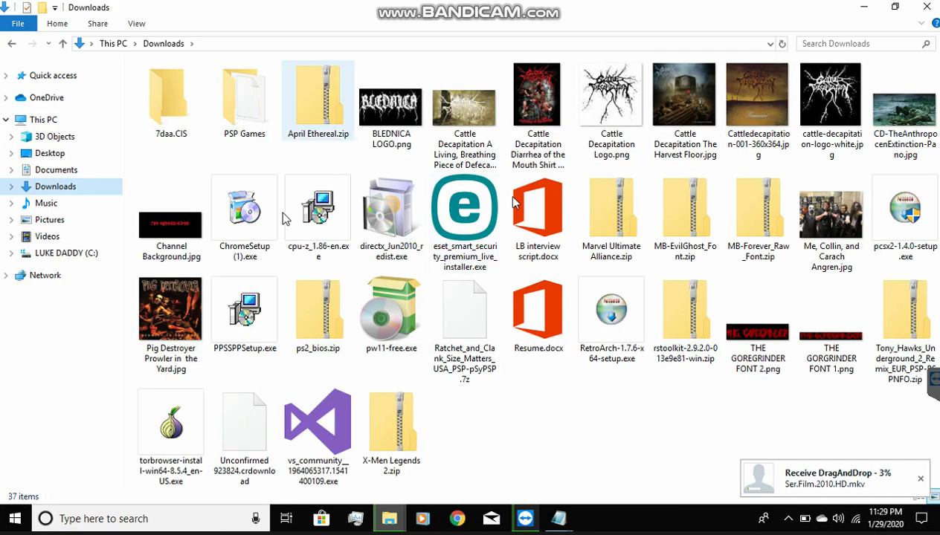
# - Move everything in Downloads to Documents, skipping the files whose names already exist there, and collapse the expanded folder tree
pyautogui.click(467, 415)
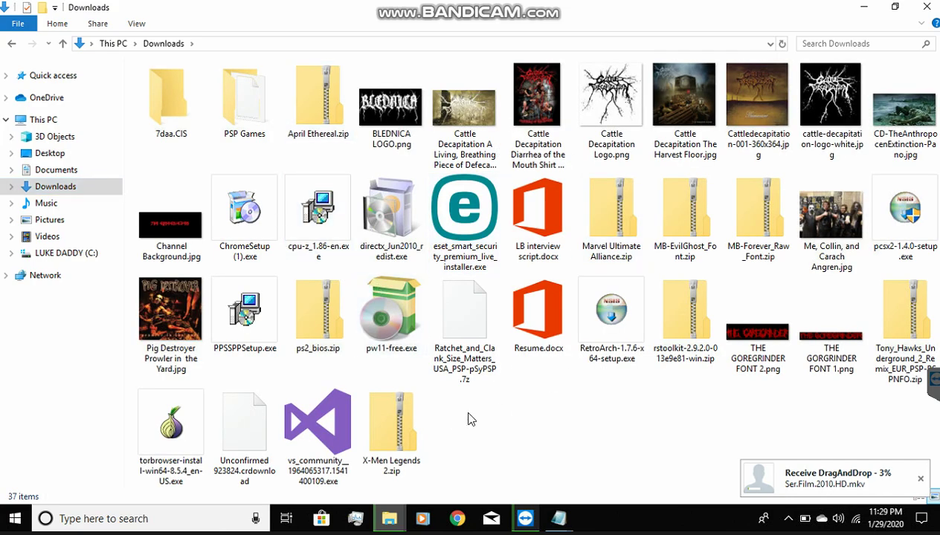
pyautogui.click(885, 431)
pyautogui.moveTo(902, 431); pyautogui.dragTo(177, 100)
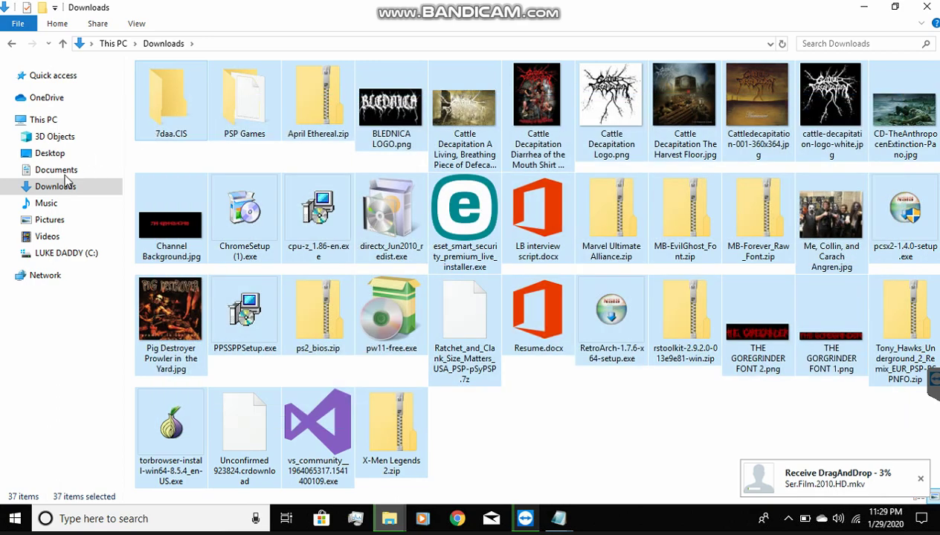
pyautogui.moveTo(216, 148); pyautogui.dragTo(50, 124)
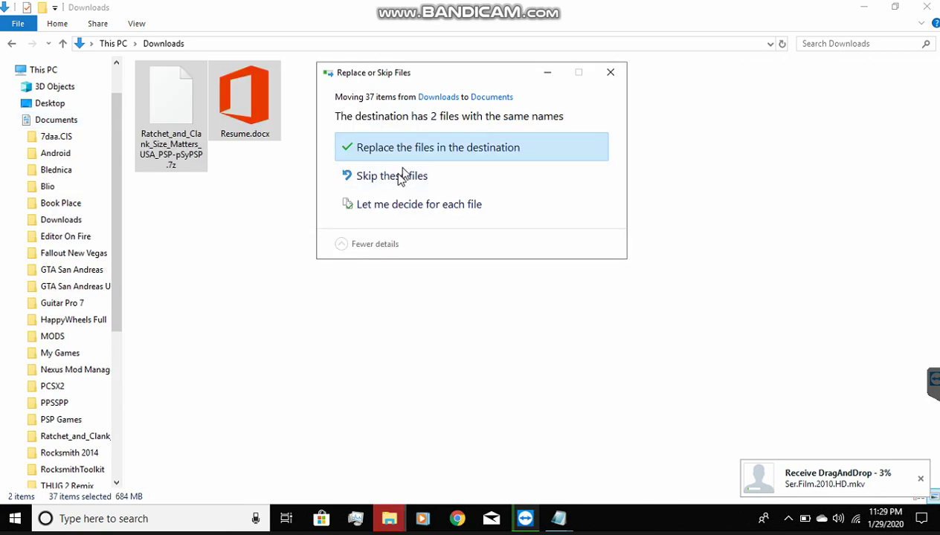
pyautogui.click(400, 178)
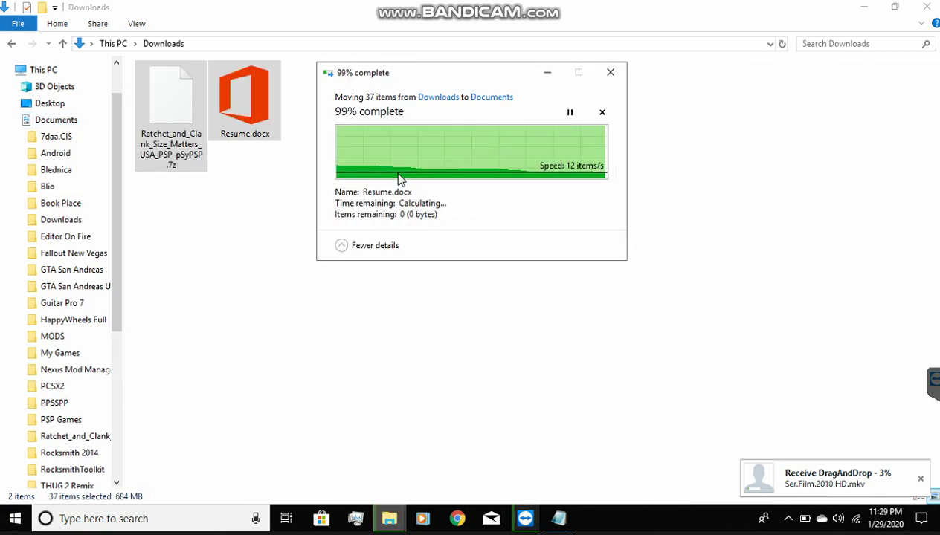
pyautogui.click(12, 120)
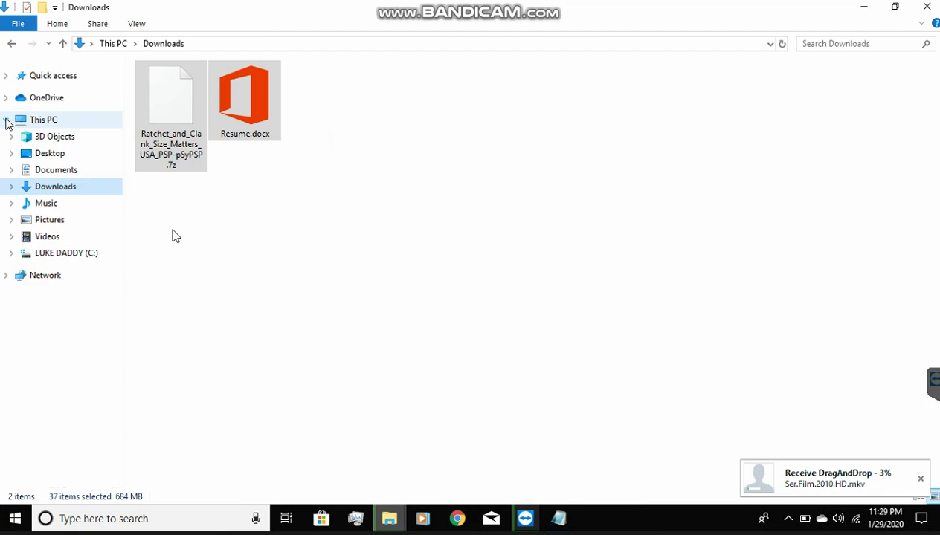
# - Open the properties of the LUKE DADDY (C:) drive and start Disk Cleanup for it
pyautogui.click(79, 254)
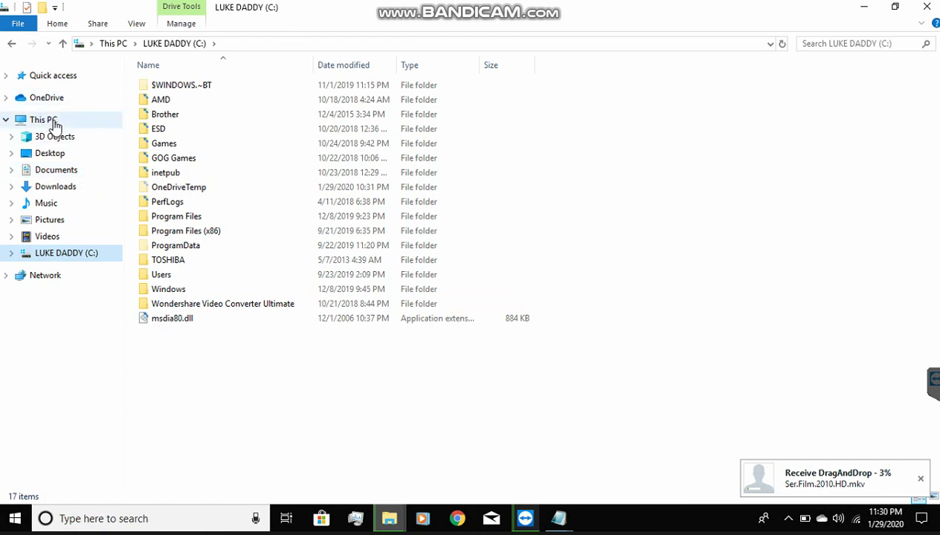
pyautogui.click(52, 121)
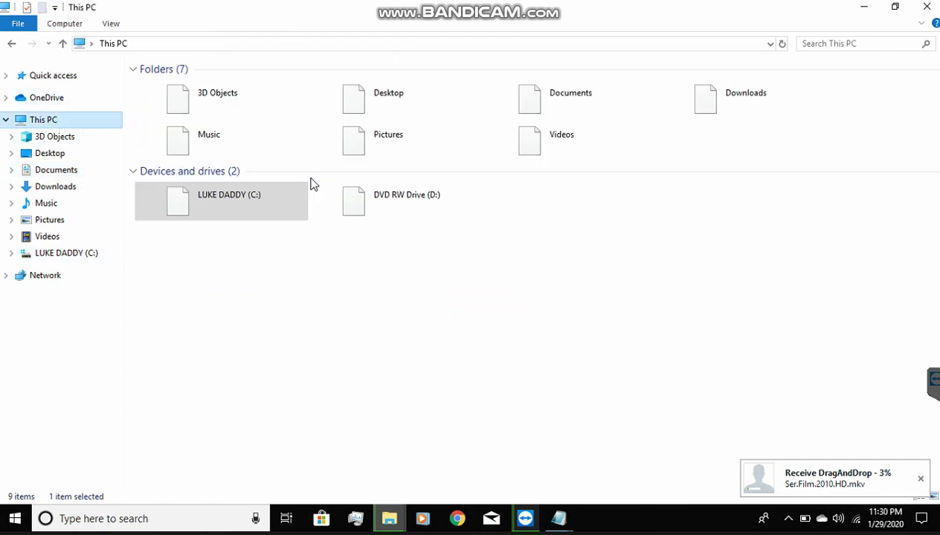
pyautogui.click(199, 212)
pyautogui.rightClick(199, 212)
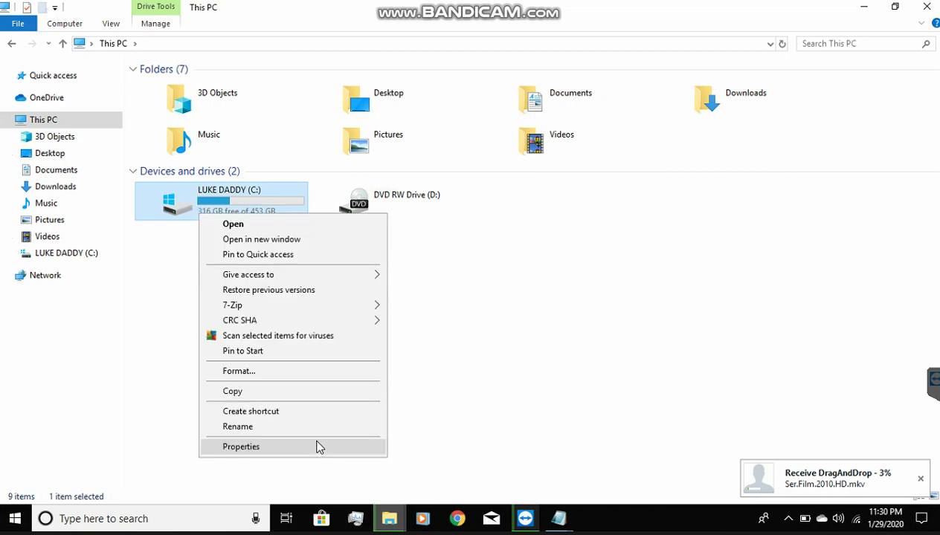
pyautogui.click(269, 448)
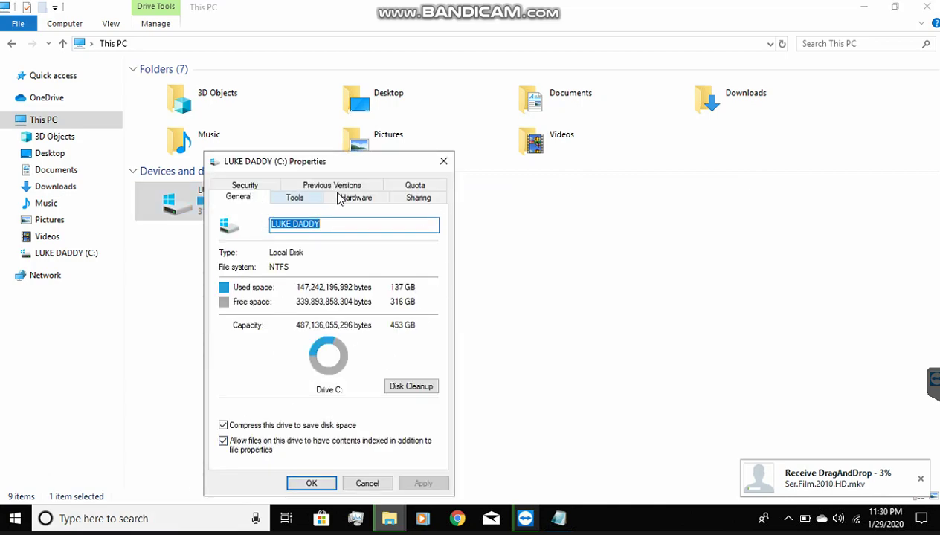
pyautogui.click(413, 388)
pyautogui.click(414, 390)
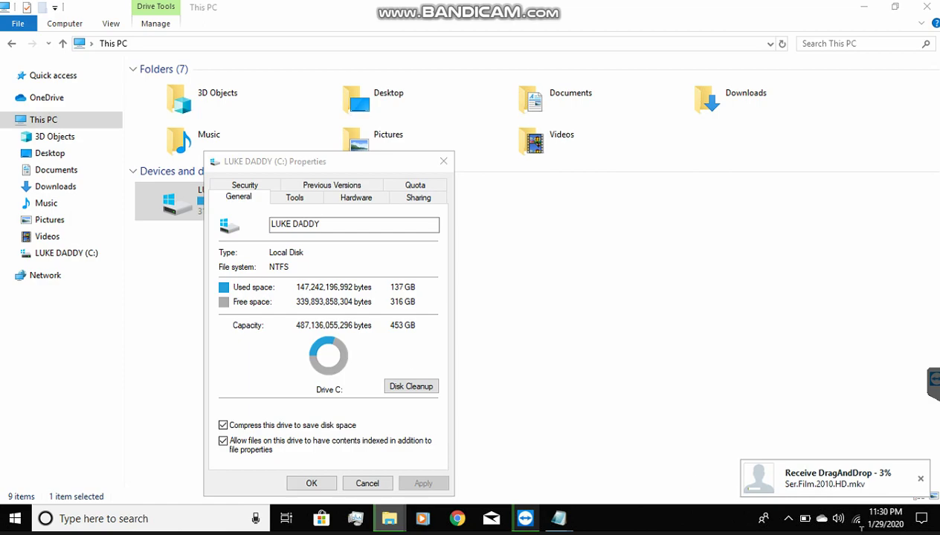
pyautogui.press('super+a')
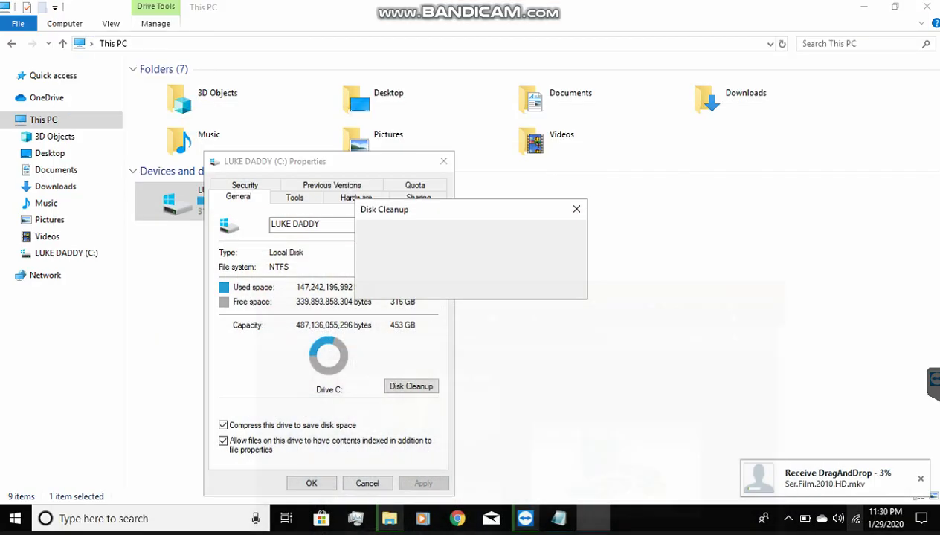
# - Close the file browsing window, move the progress windows aside and accept the Temp folder and C: drive properties
pyautogui.moveTo(496, 212); pyautogui.dragTo(604, 212)
pyautogui.click(924, 14)
pyautogui.click(651, 350)
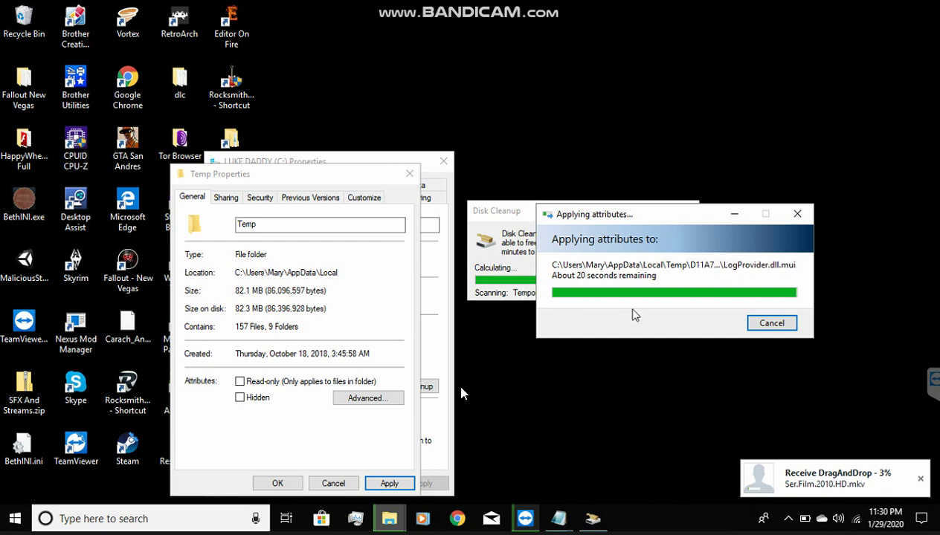
pyautogui.moveTo(623, 220); pyautogui.dragTo(799, 402)
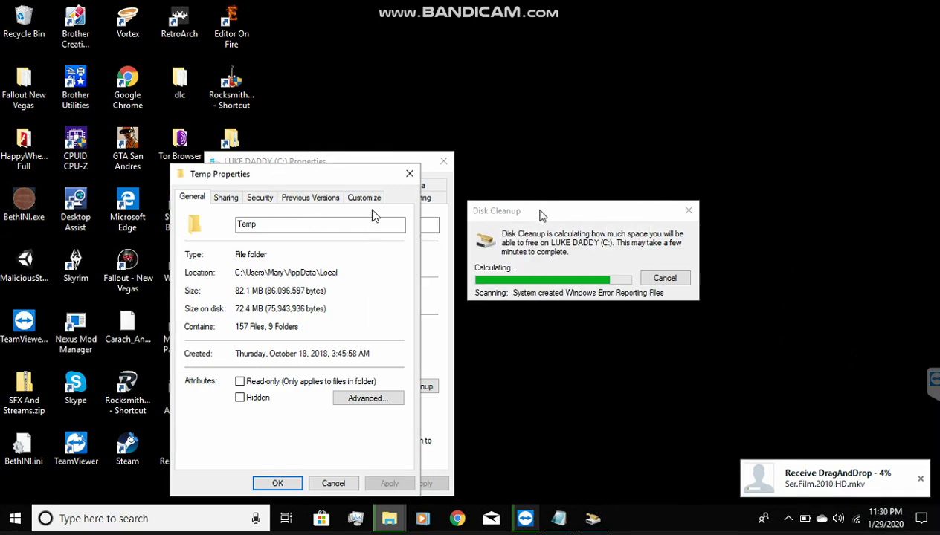
pyautogui.click(278, 484)
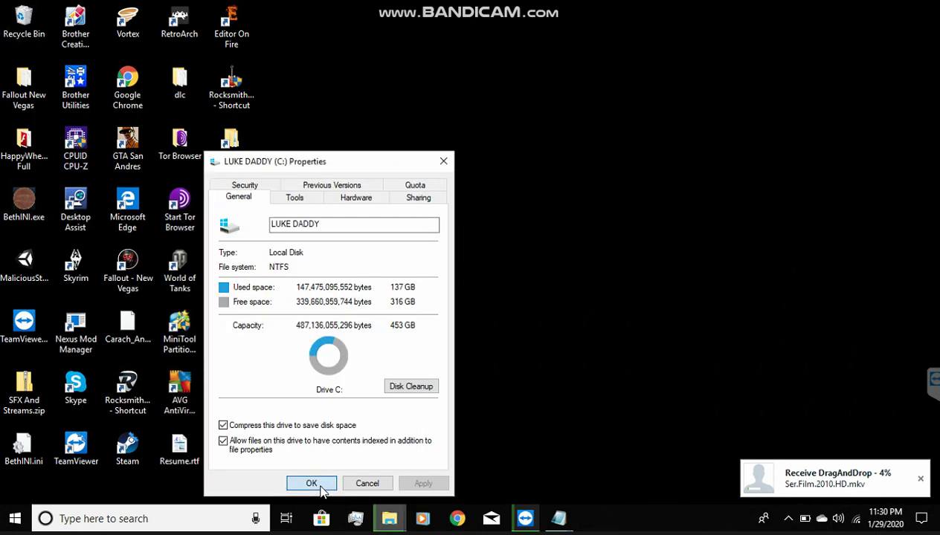
pyautogui.click(313, 483)
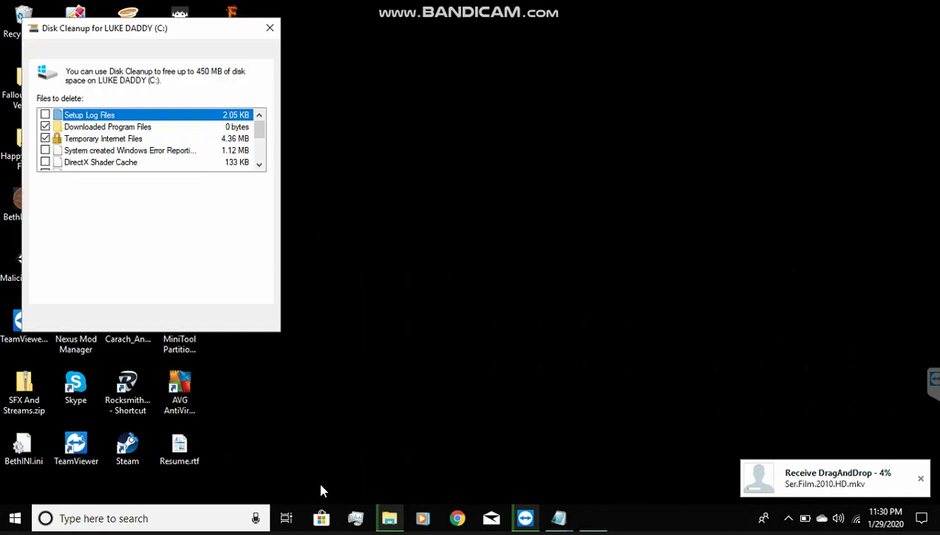
# - Mark all file categories for deletion in Disk Cleanup, including Delivery Optimization Files, Recycle Bin and Temporary files, and start cleaning up system files
pyautogui.click(45, 115)
pyautogui.click(44, 151)
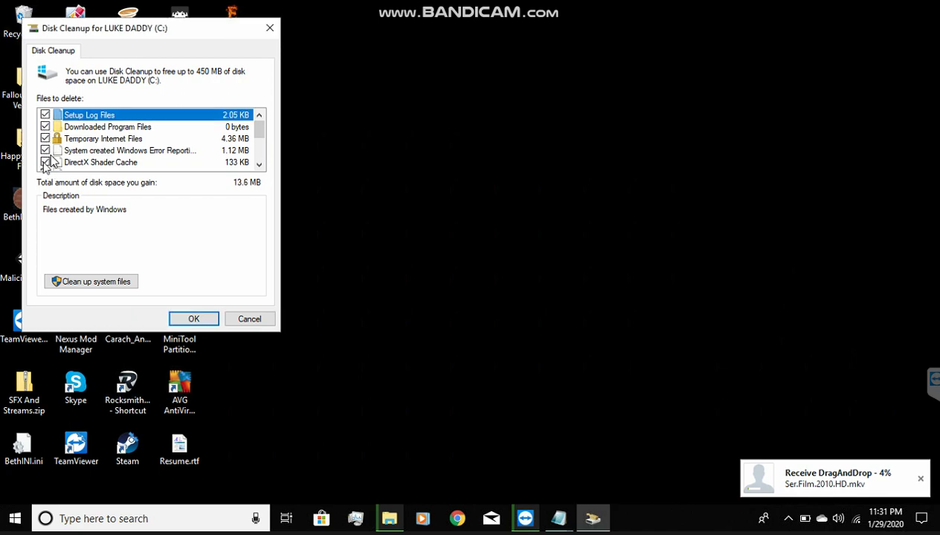
pyautogui.click(49, 161)
pyautogui.scroll(-1, 51, 158)
pyautogui.click(44, 139)
pyautogui.click(44, 150)
pyautogui.click(45, 162)
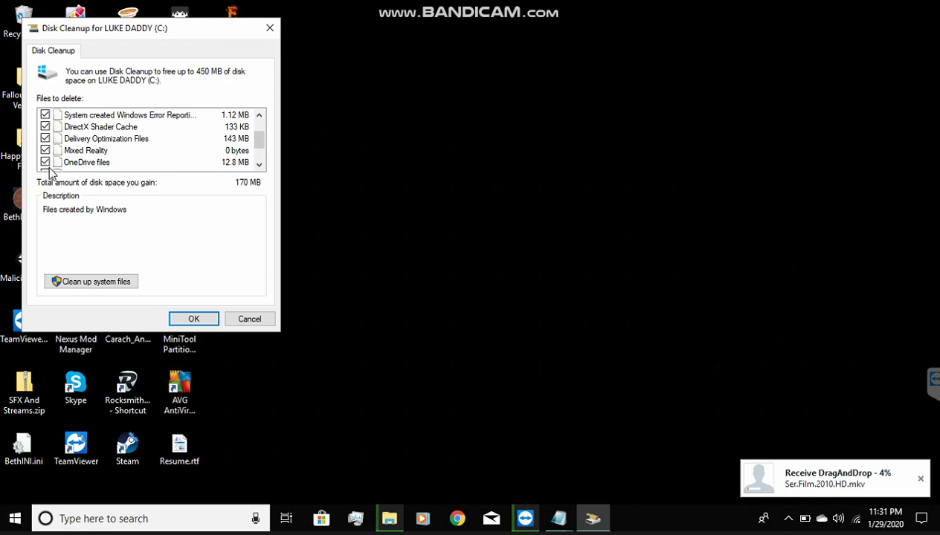
pyautogui.scroll(-1, 48, 160)
pyautogui.click(44, 138)
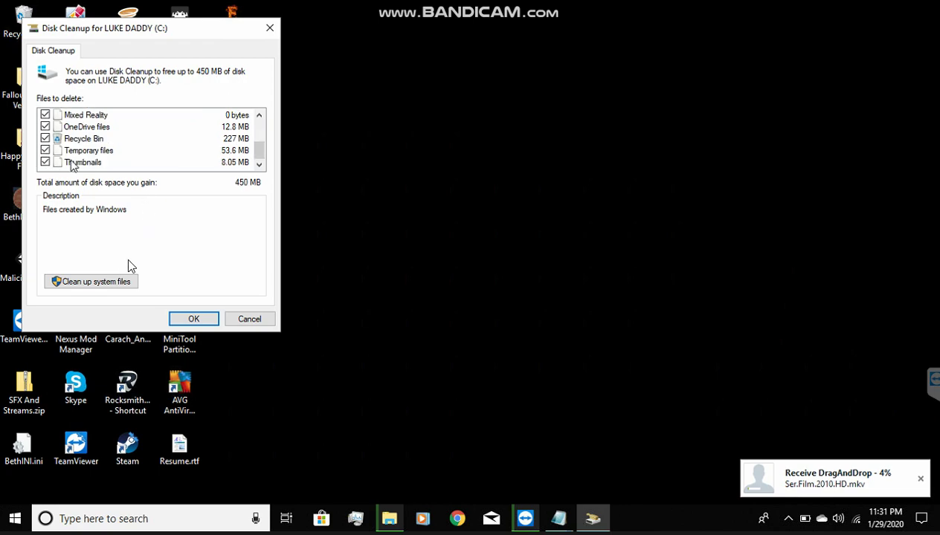
pyautogui.click(128, 279)
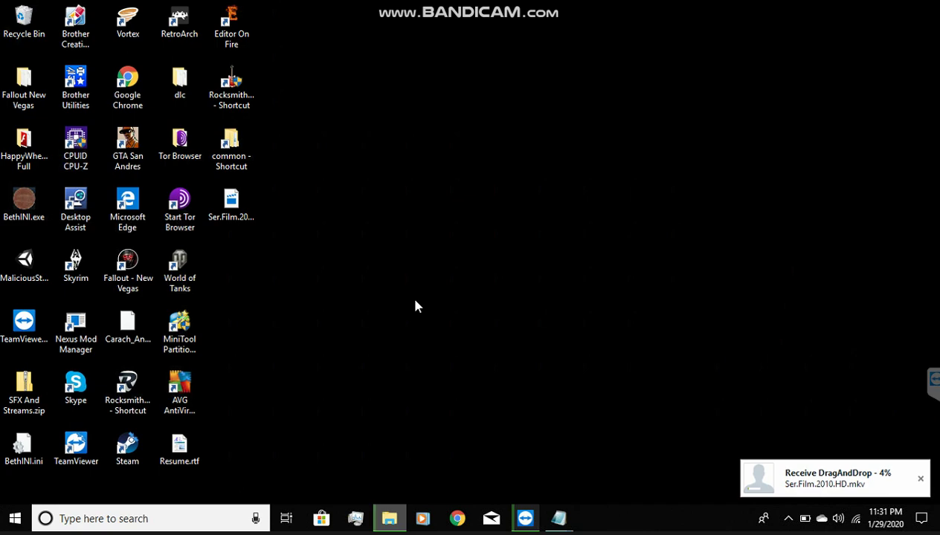
# - Check the file copy progress window and the TeamViewer window, and minimize both
pyautogui.click(397, 518)
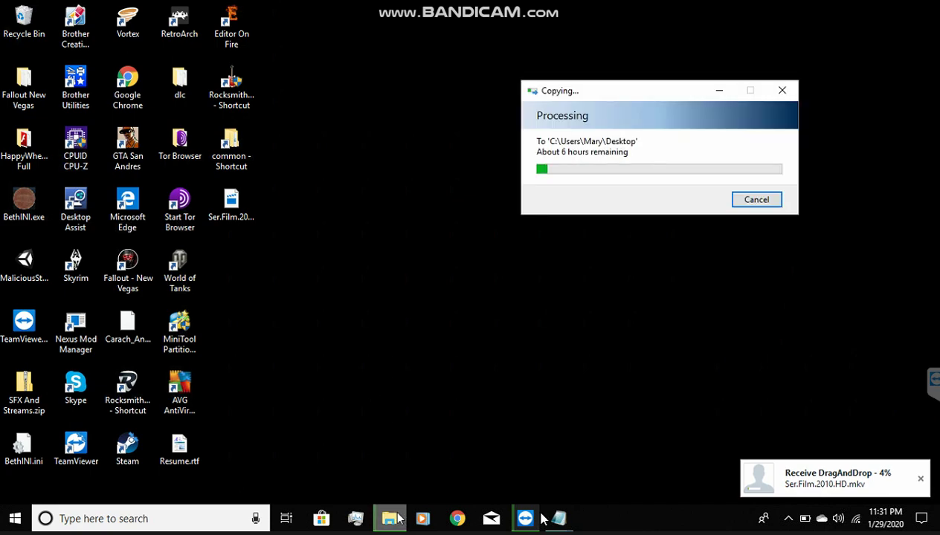
pyautogui.moveTo(524, 519)
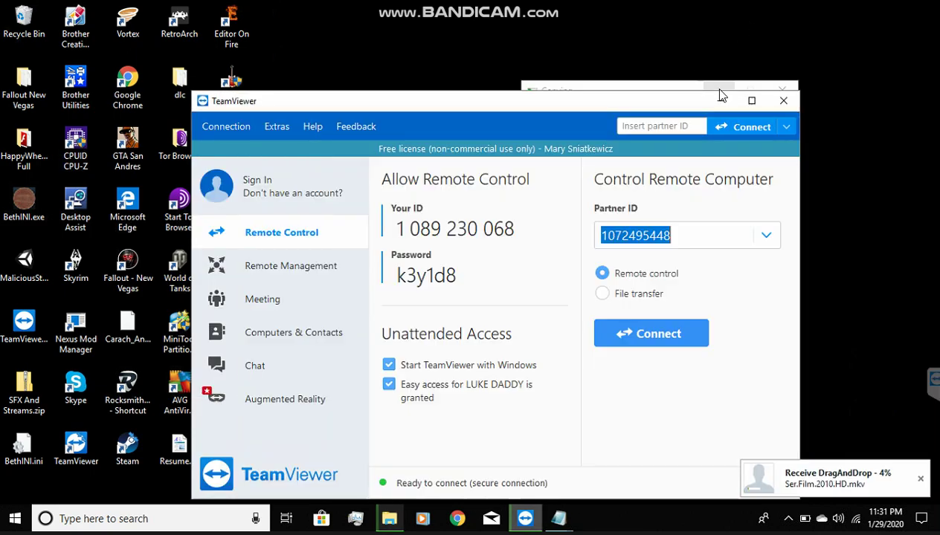
pyautogui.click(719, 90)
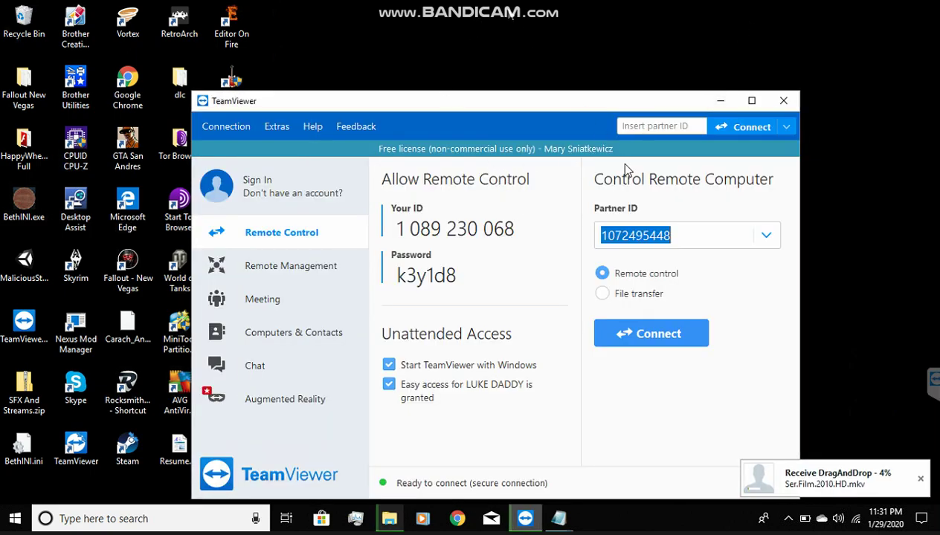
pyautogui.click(721, 100)
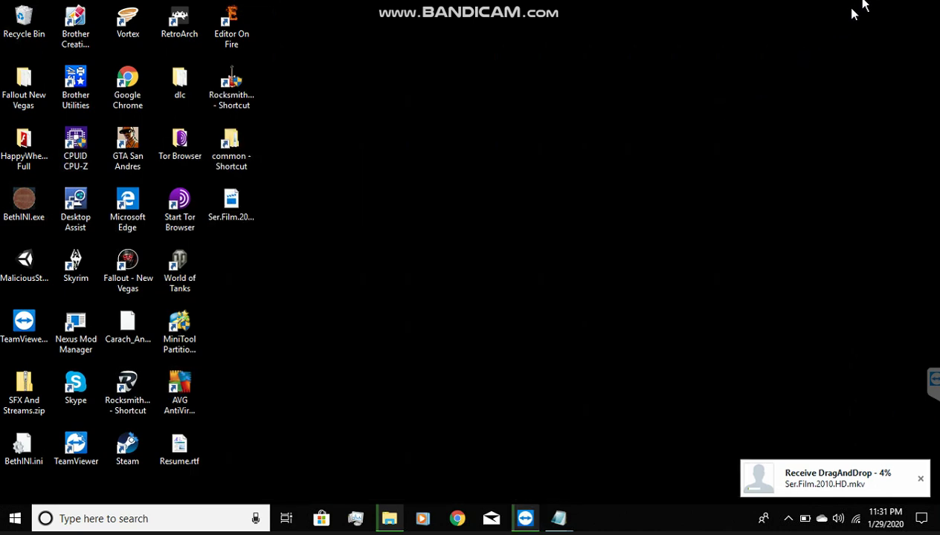